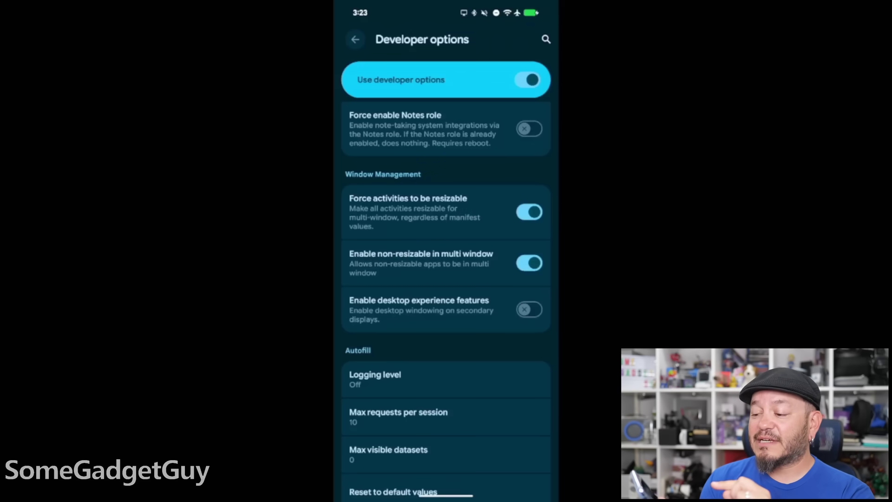
- Toggle on 'Enable desktop experience features' in Developer options
click(529, 309)
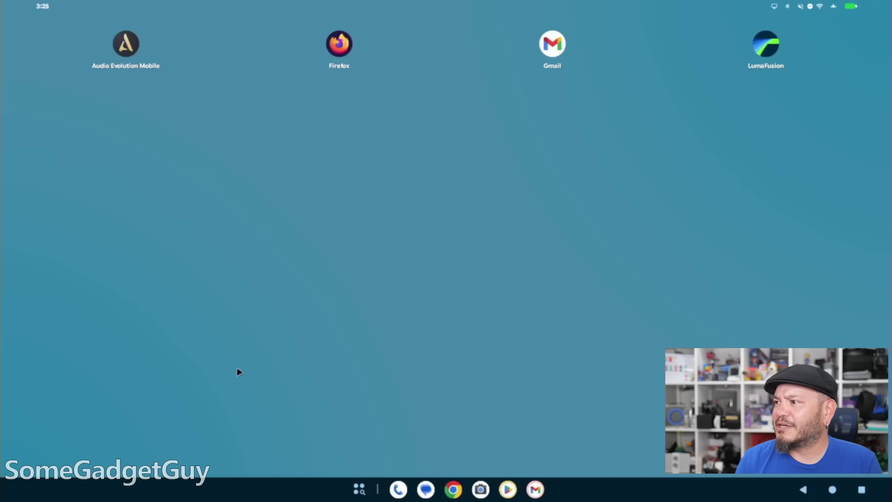
- Launch Chrome, decline the default-browser prompt, and load somegadgetguy.com
click(459, 486)
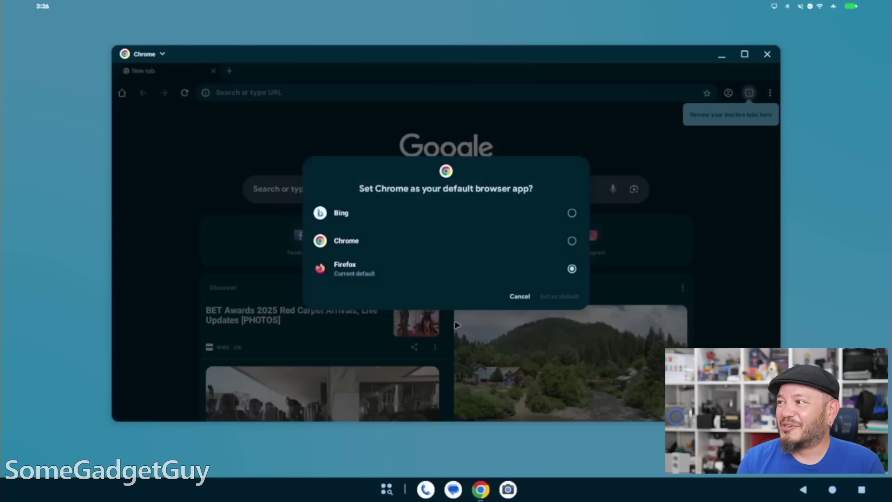
click(519, 296)
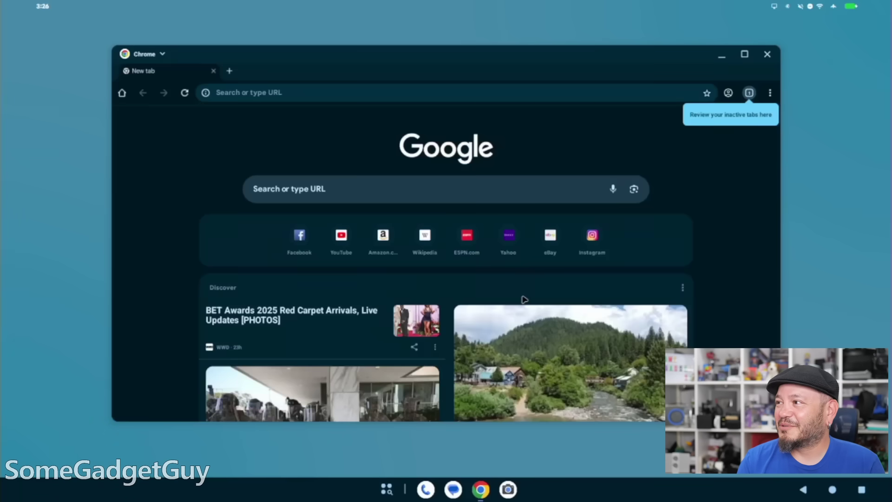
click(280, 96)
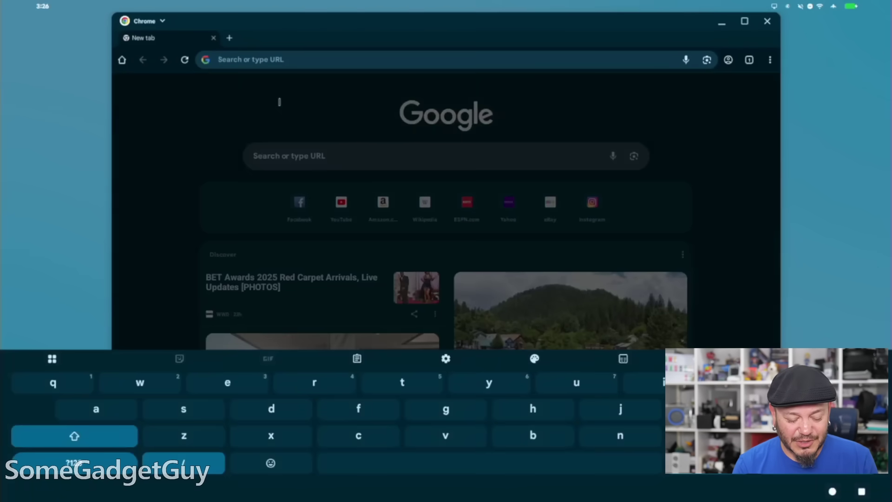
text(somegadg)
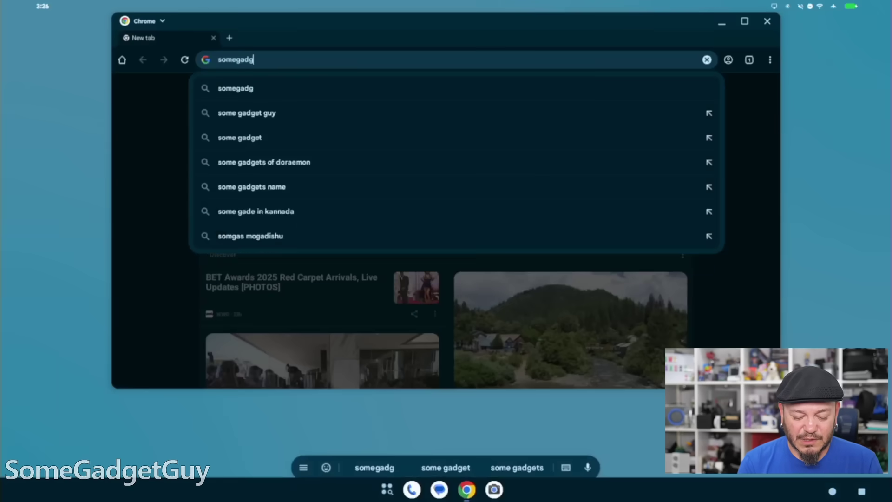
text(etguy.com)
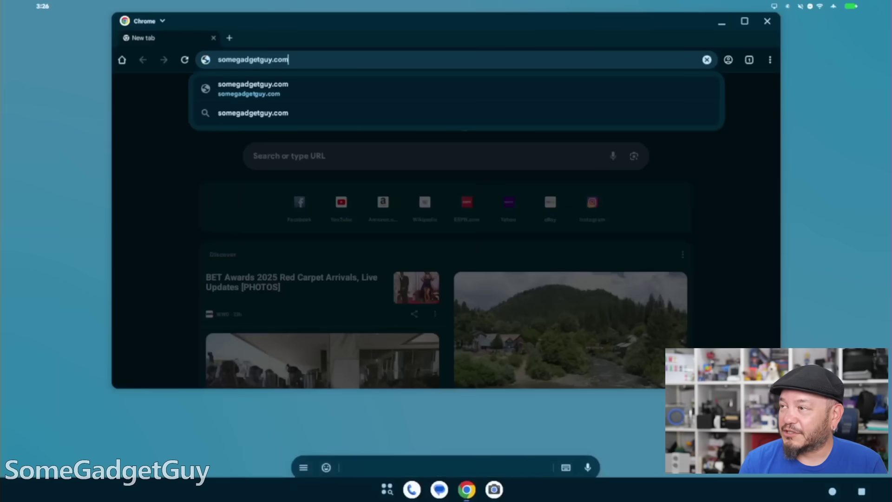
key(Return)
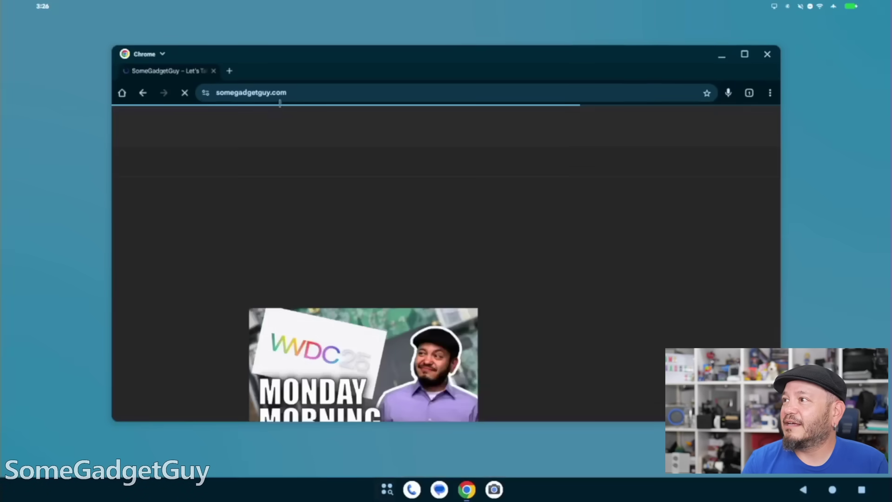
- Scroll through the somegadgetguy.com homepage, briefly opening and dismissing the options menu
scroll(402, 221, down, 5)
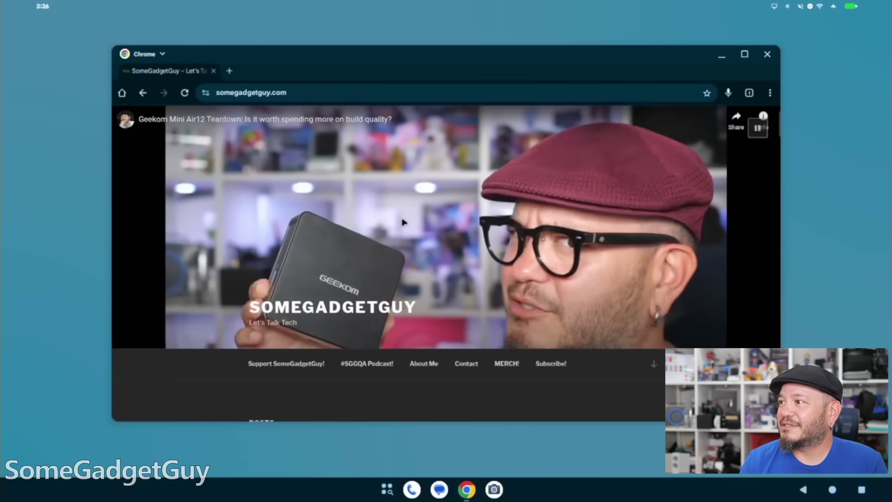
scroll(403, 222, down, 5)
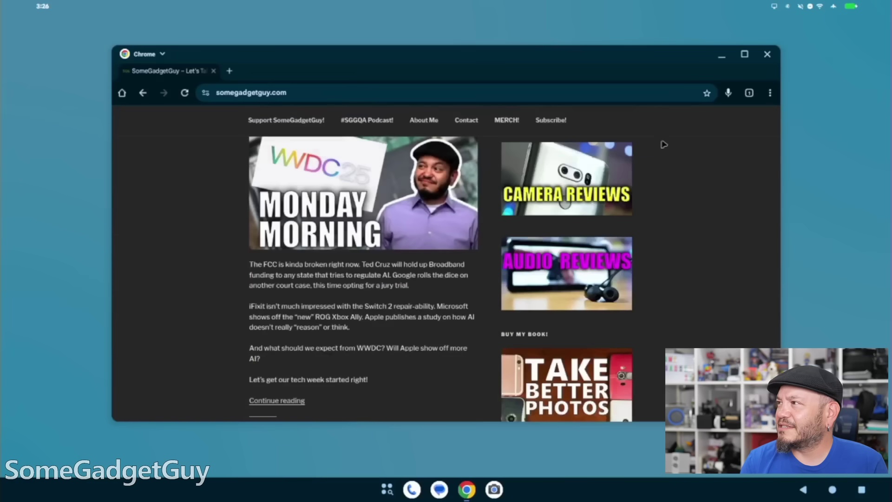
click(774, 99)
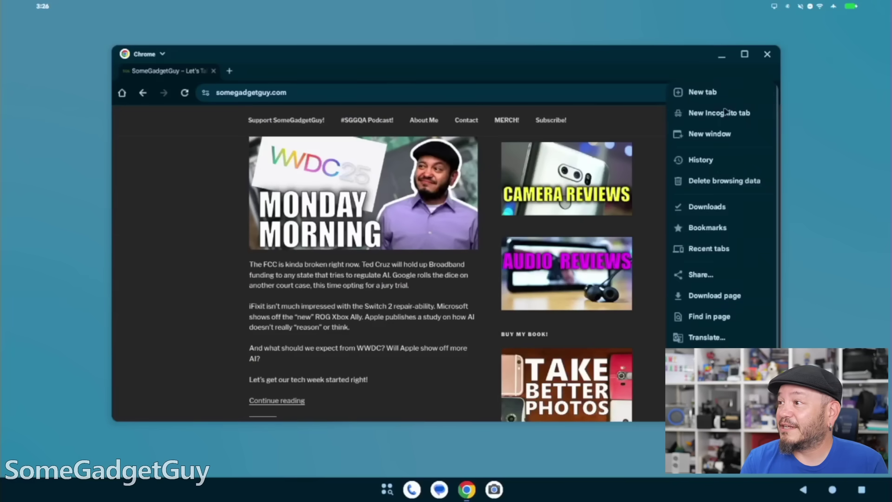
click(193, 245)
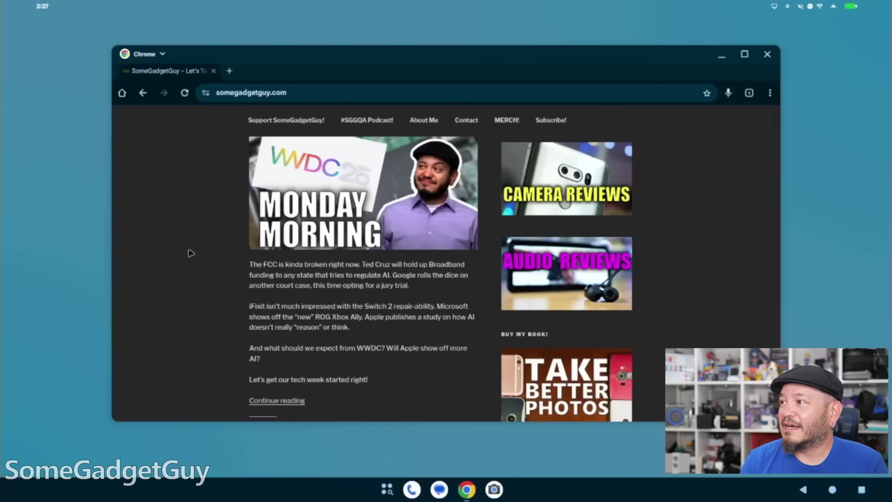
scroll(191, 256, down, 5)
scroll(202, 265, down, 3)
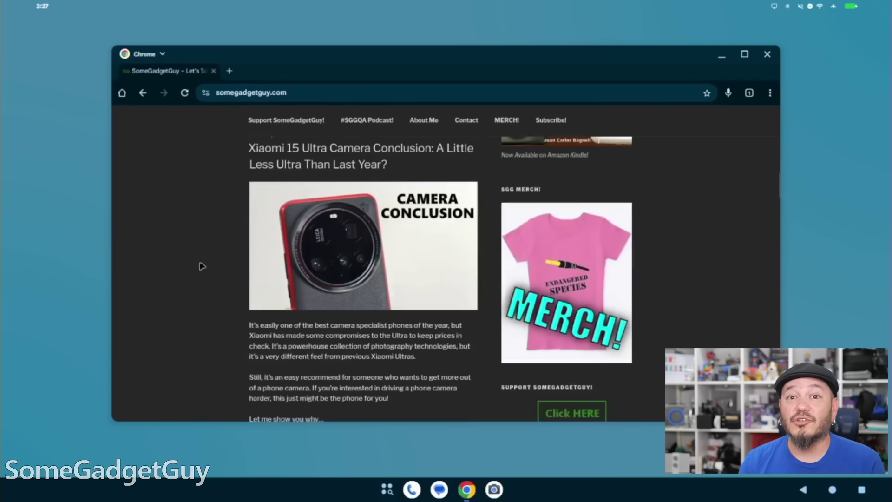
scroll(201, 267, down, 8)
scroll(201, 267, down, 10)
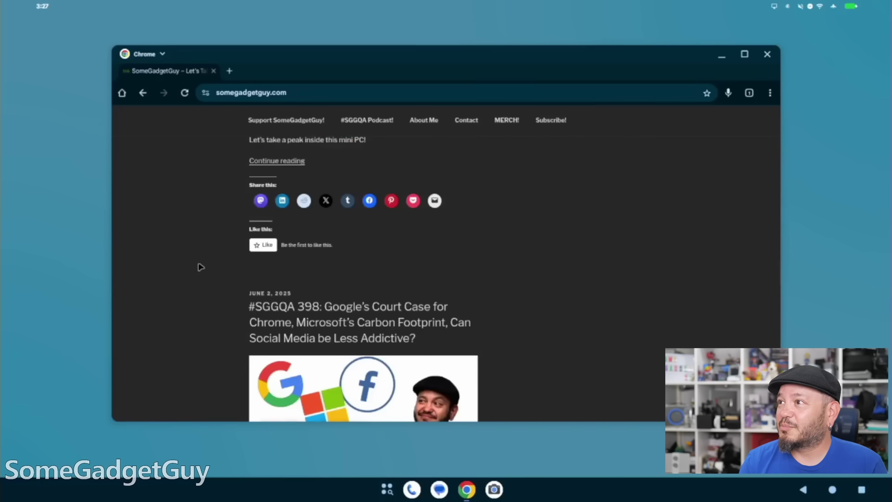
scroll(200, 267, up, 20)
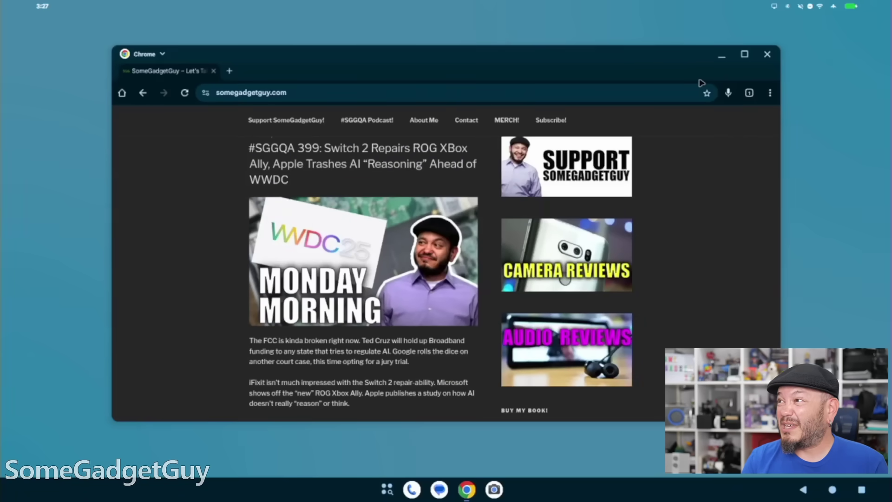
- Minimize the Chrome window, bring it back, and maximize it
click(722, 56)
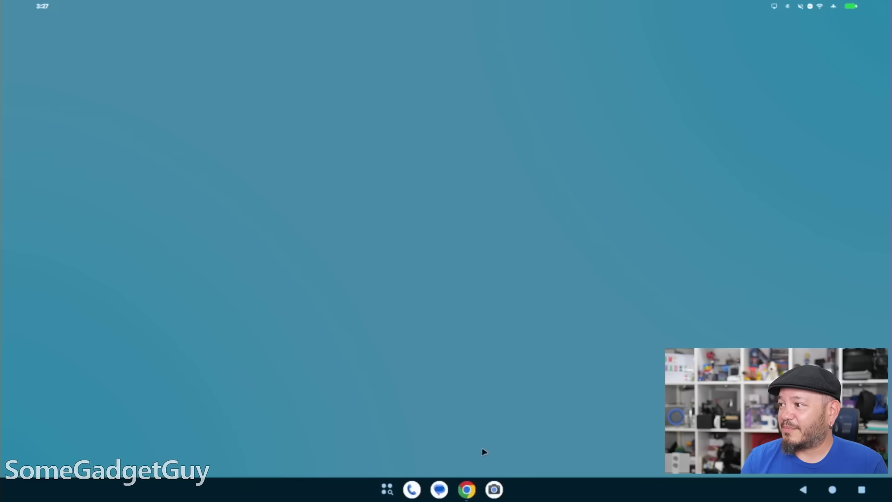
click(466, 489)
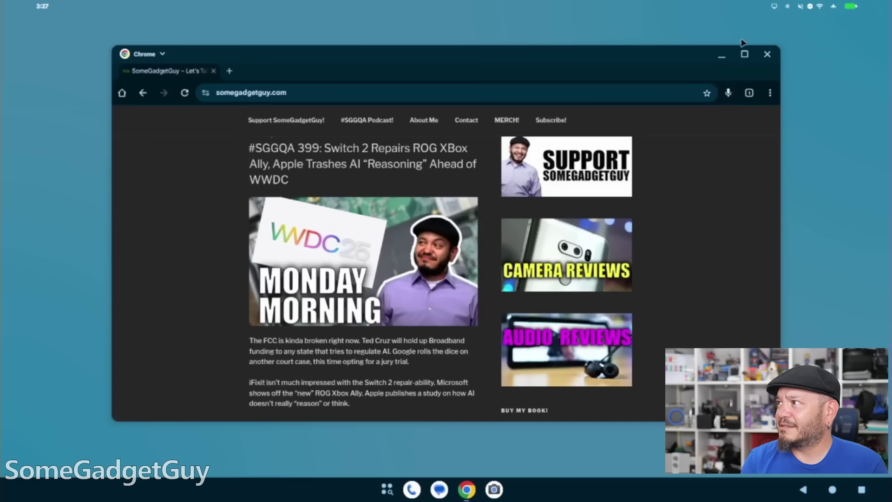
click(744, 53)
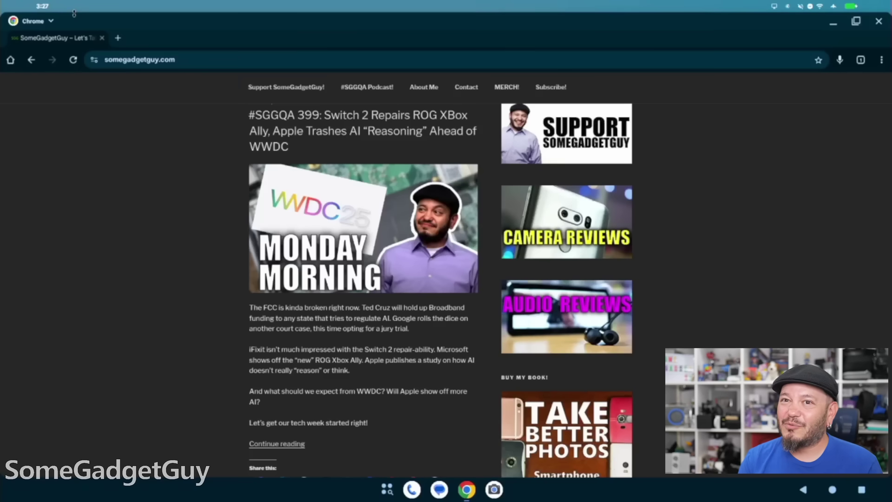
- Restore Chrome to a window, snap it to the left half, and show the app list
double_click(74, 14)
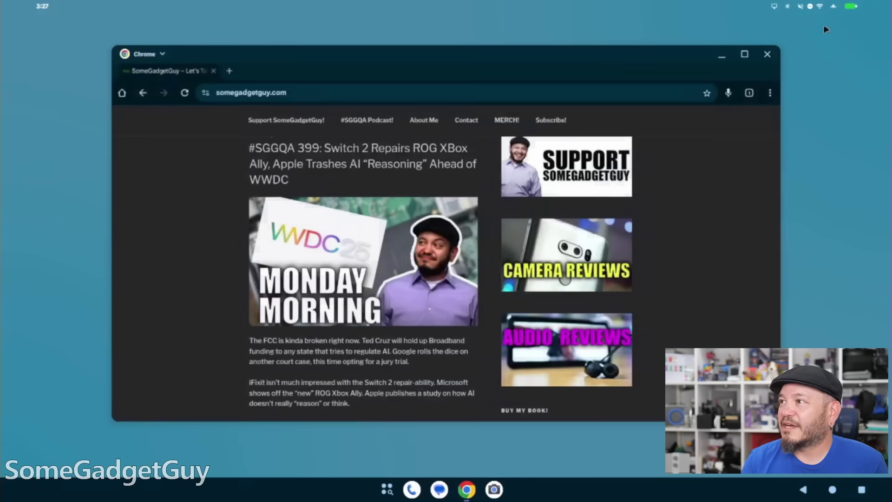
drag(529, 53, 1, 100)
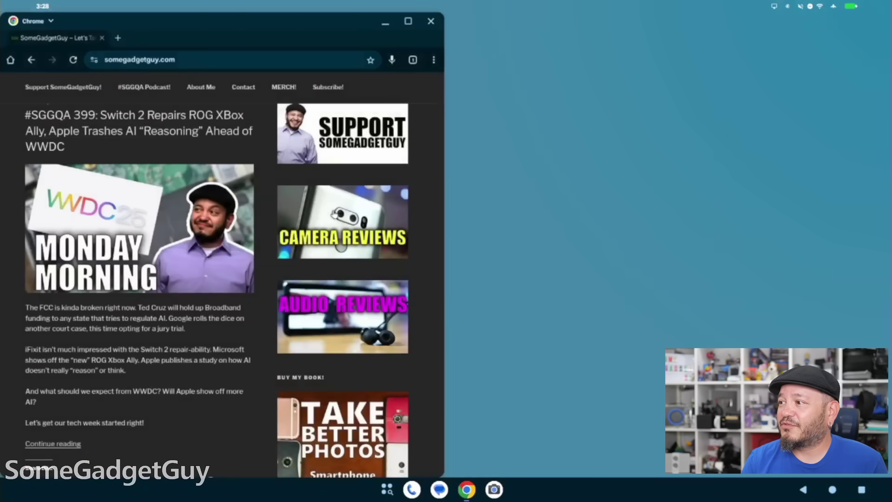
click(387, 489)
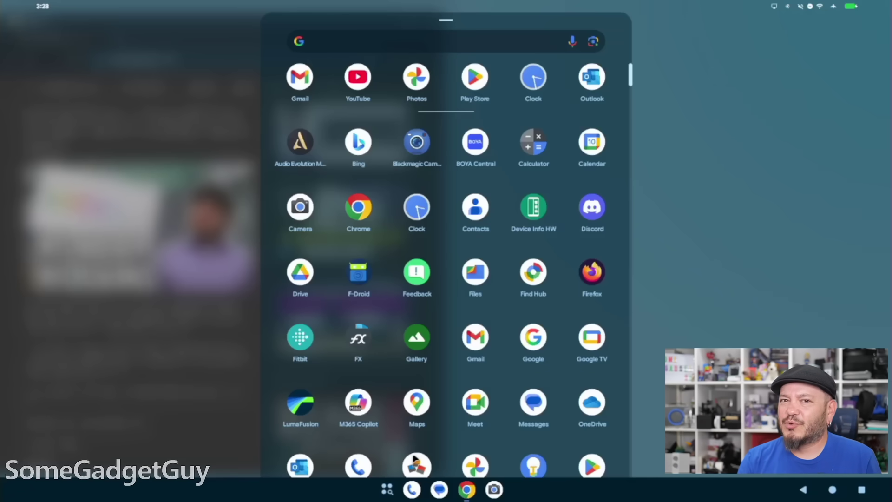
- Launch Play Store and snap it to the right half beside Chrome, then show the overview
scroll(417, 404, down, 3)
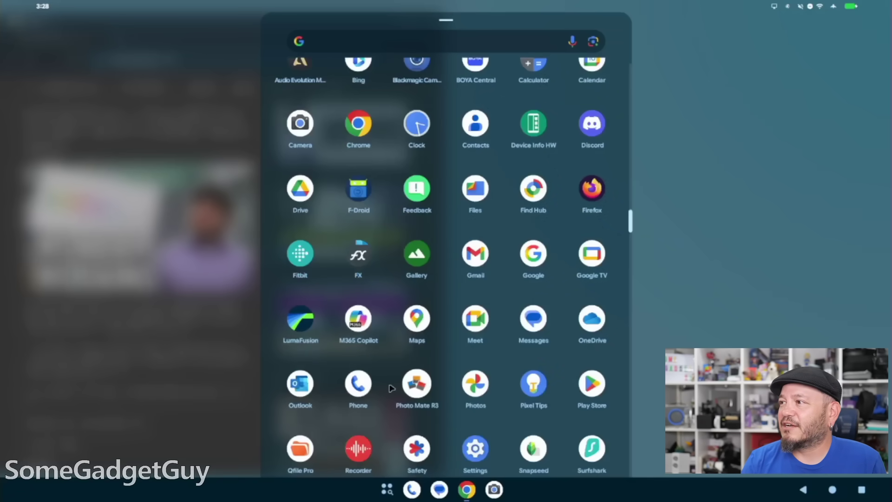
click(592, 357)
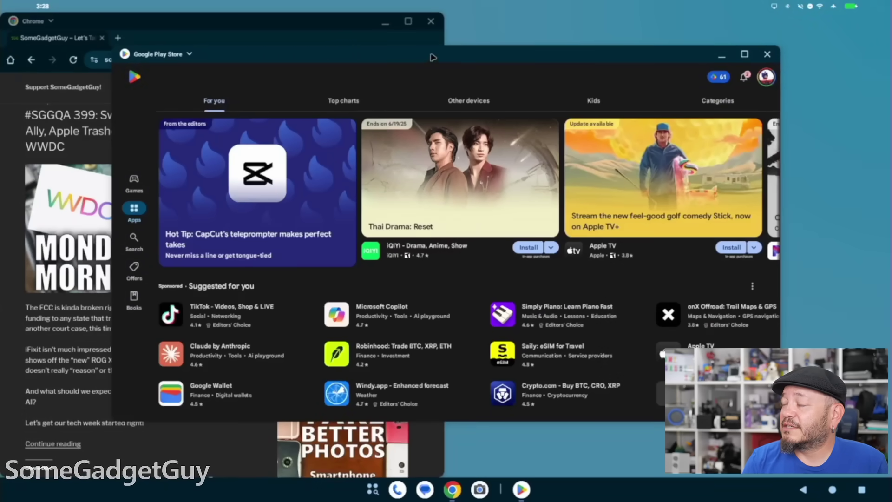
drag(433, 58, 877, 160)
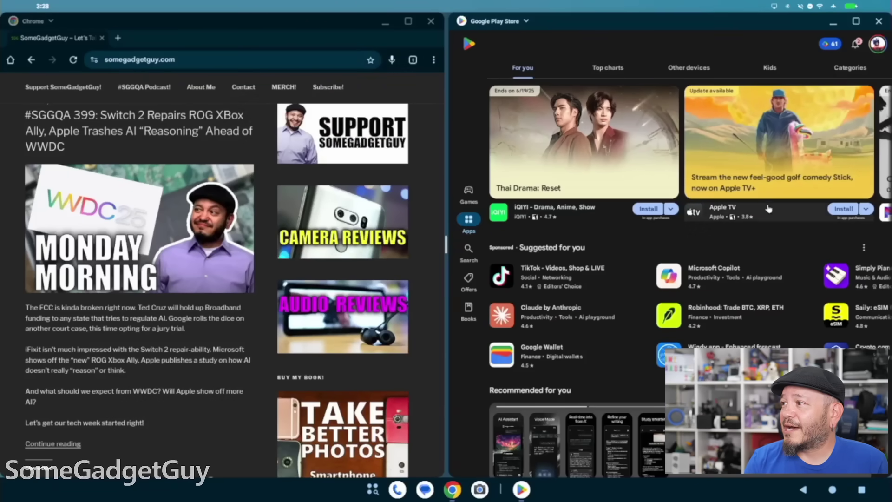
scroll(766, 207, down, 5)
scroll(772, 213, up, 5)
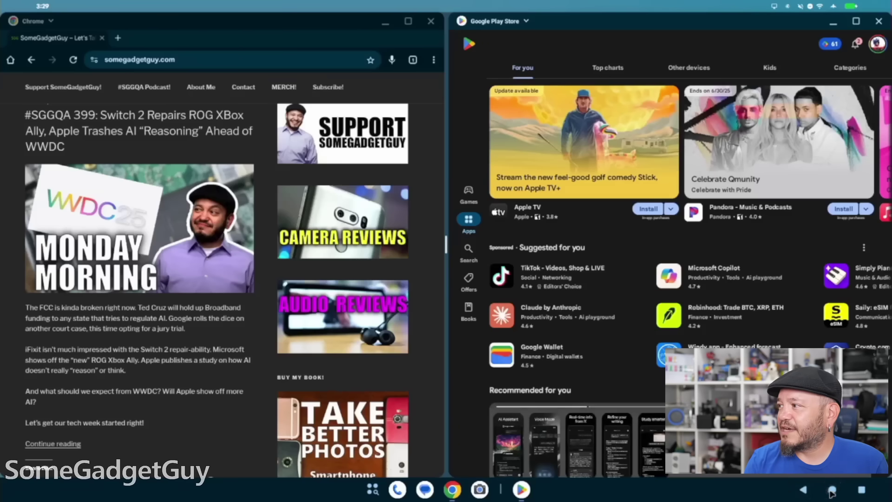
click(862, 490)
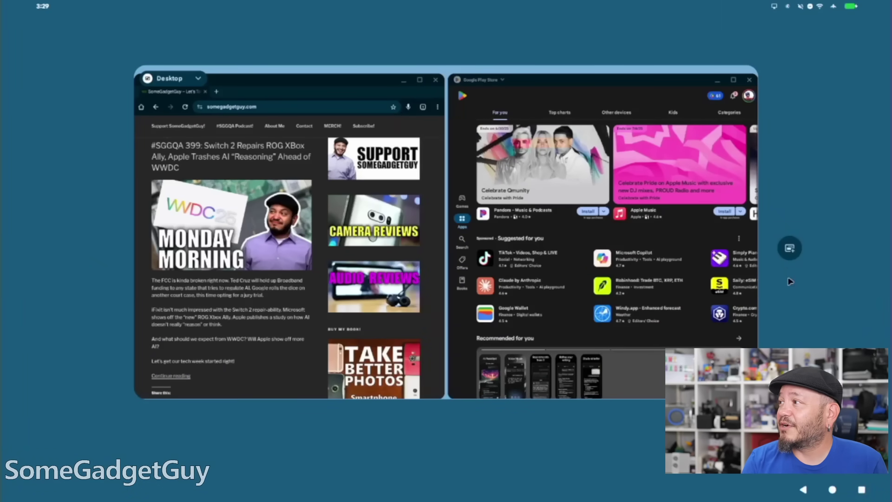
- Add a new empty desktop from the overview and switch to it
click(790, 249)
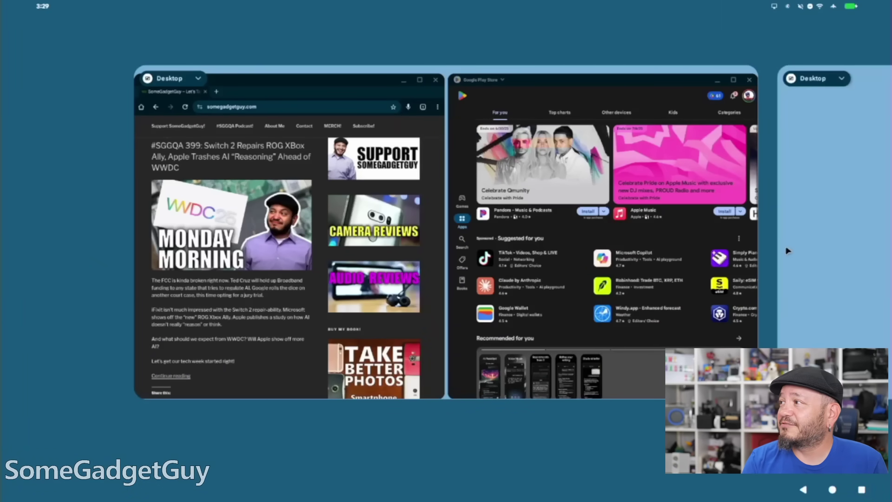
click(810, 245)
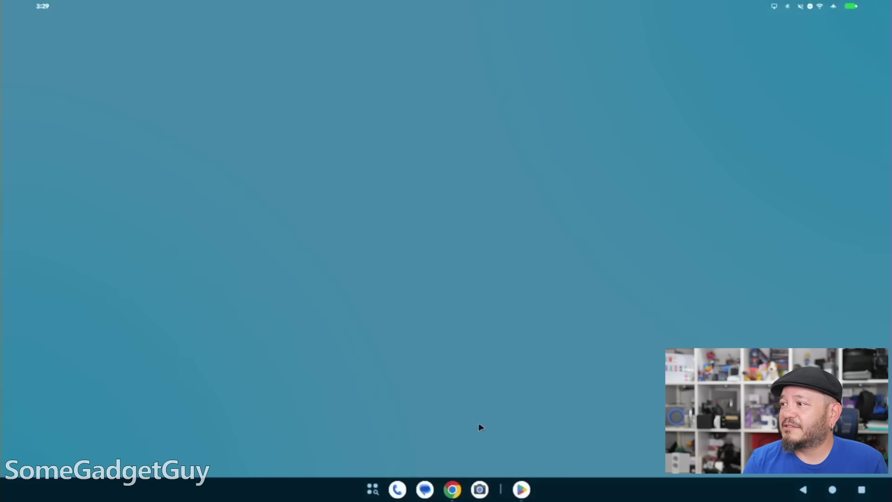
- Launch LumaFusion from the app list and open the 4K30 Video Render 2022 project
click(367, 493)
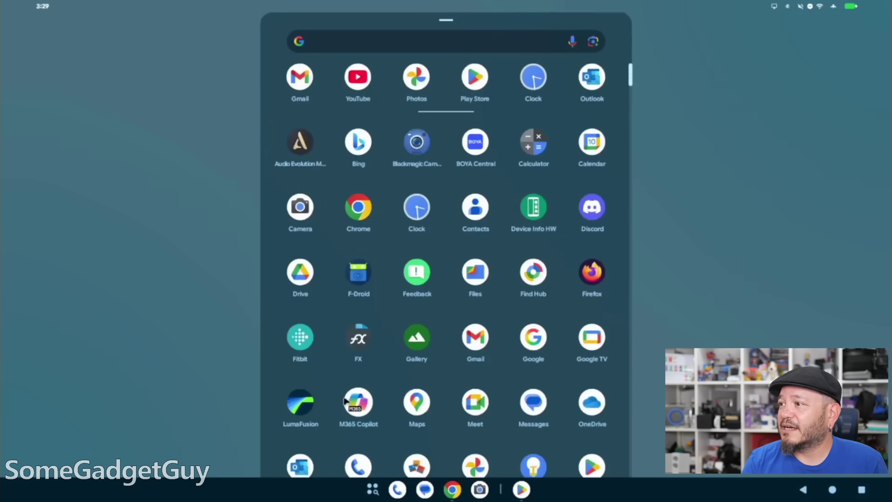
click(312, 417)
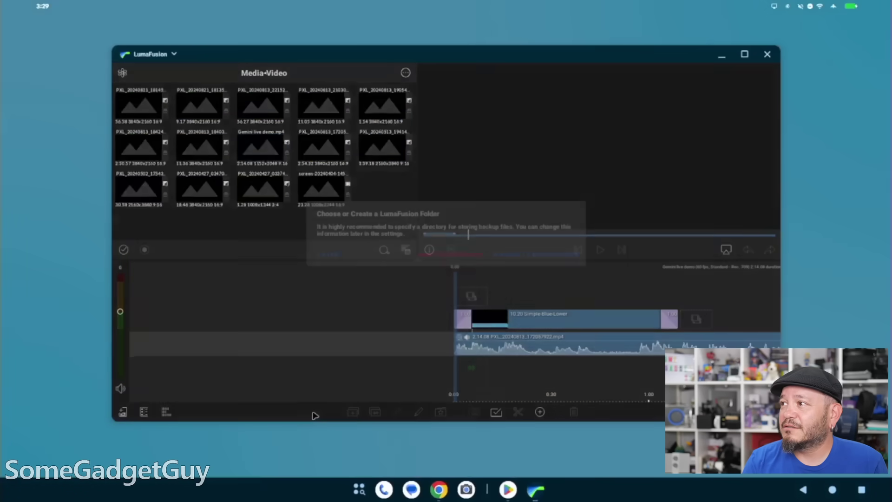
click(123, 413)
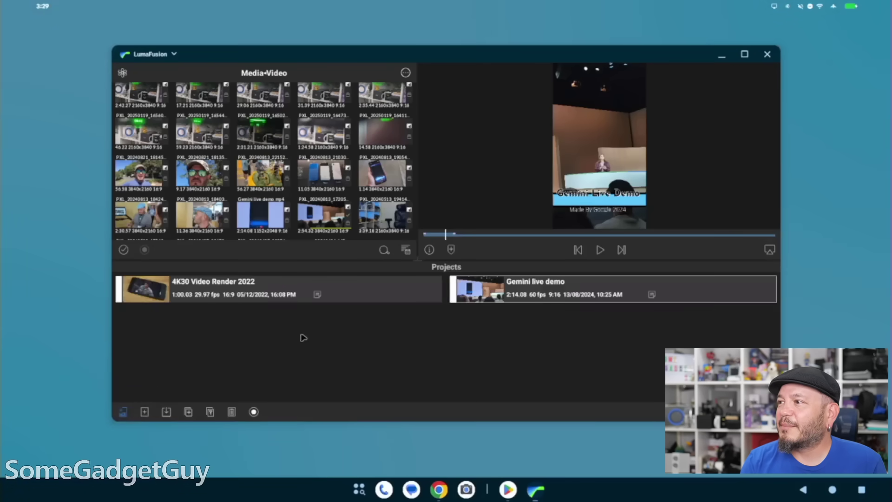
click(347, 290)
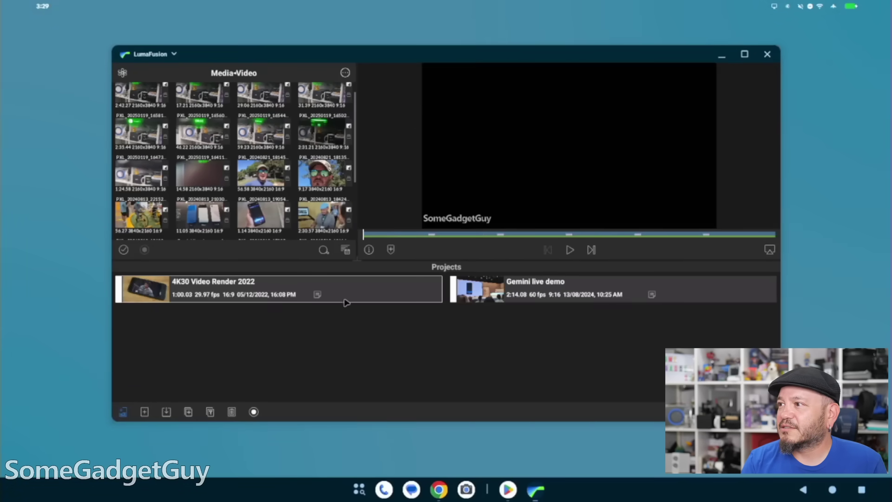
click(334, 287)
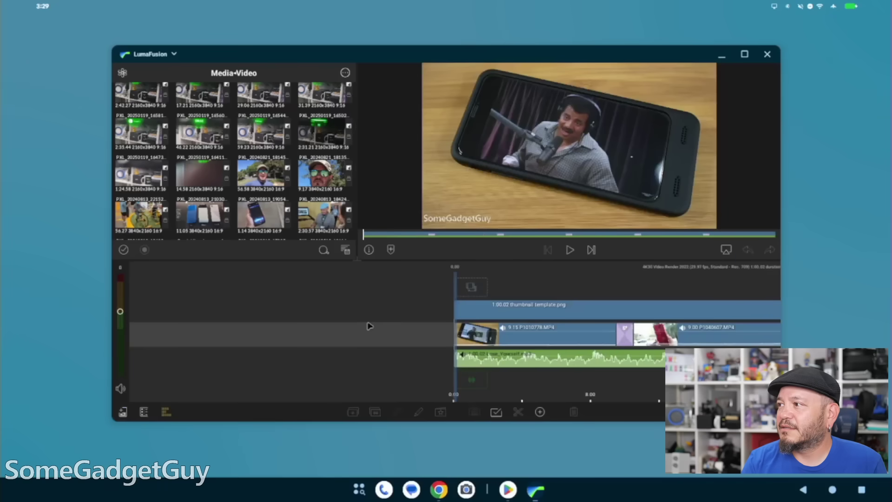
- Scrub the timeline to the red phone clip, play the edit, and pause around 23:17
drag(542, 387, 287, 349)
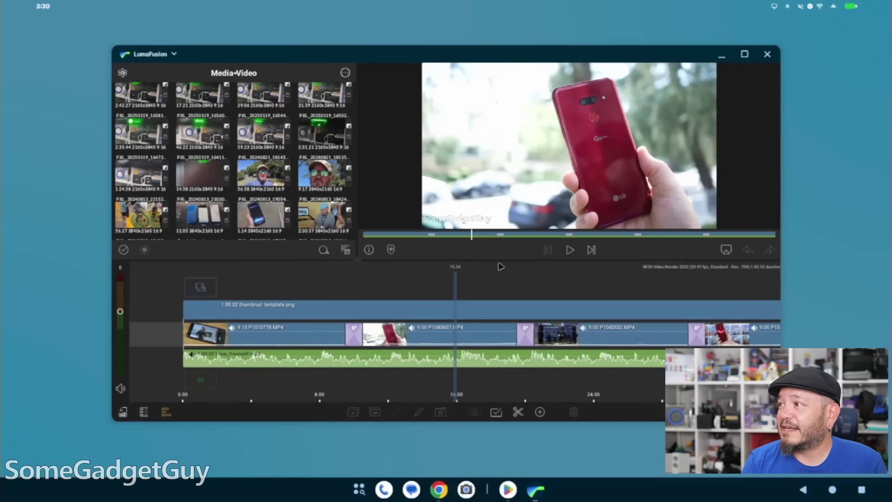
click(570, 250)
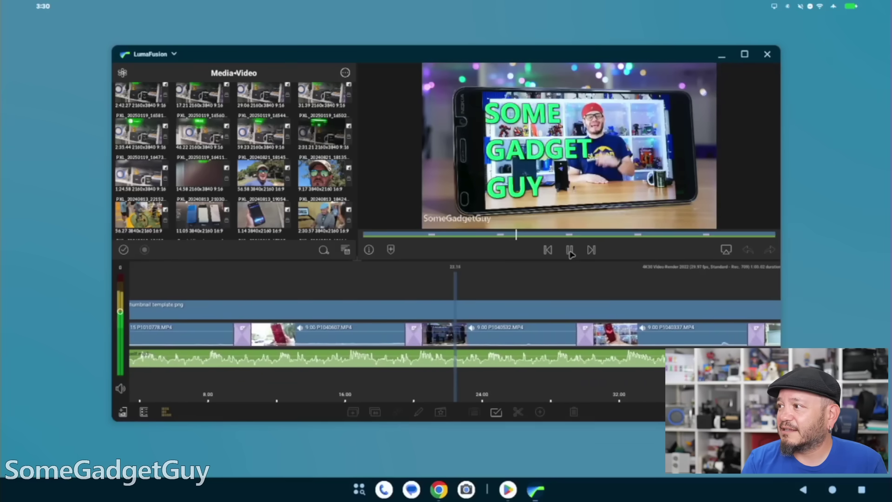
click(570, 251)
mouse_move(745, 55)
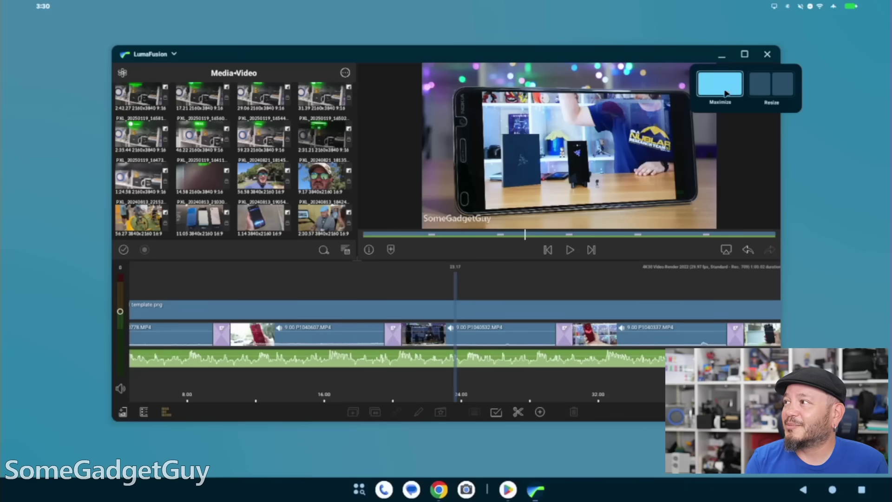
- Minimize LumaFusion, return to the Chrome and Play Store desktop, and widen Chrome's split pane
click(721, 54)
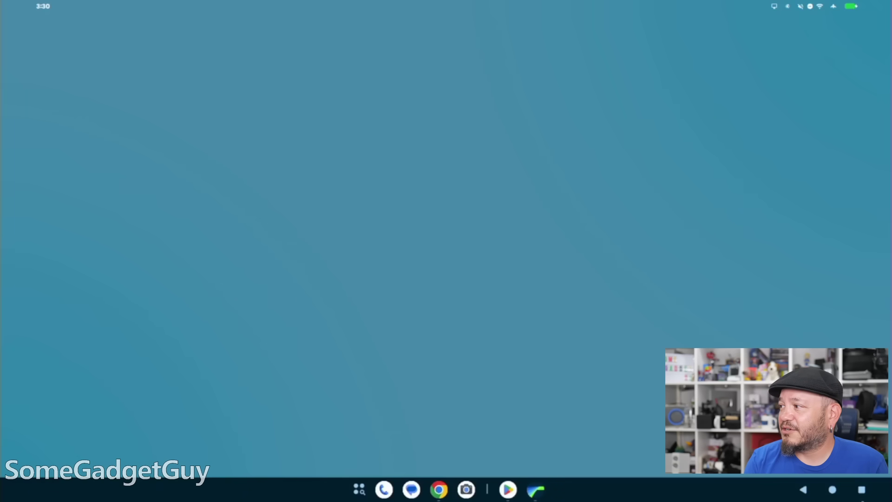
click(862, 489)
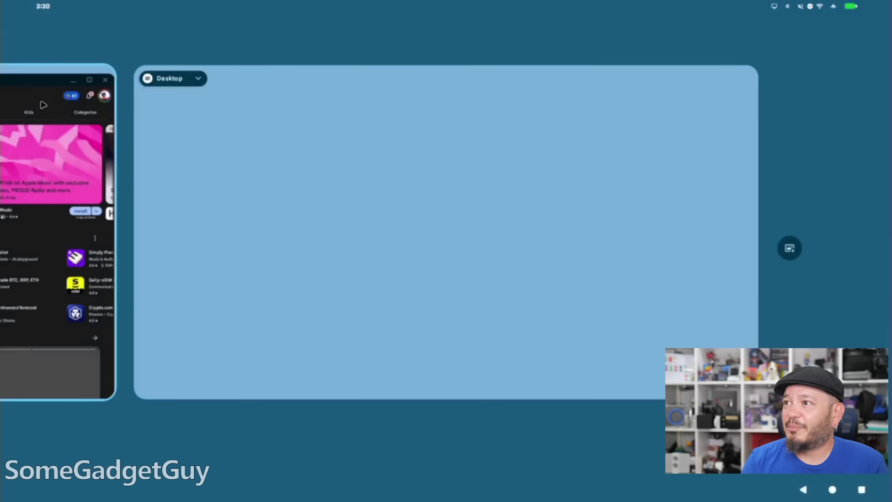
click(46, 220)
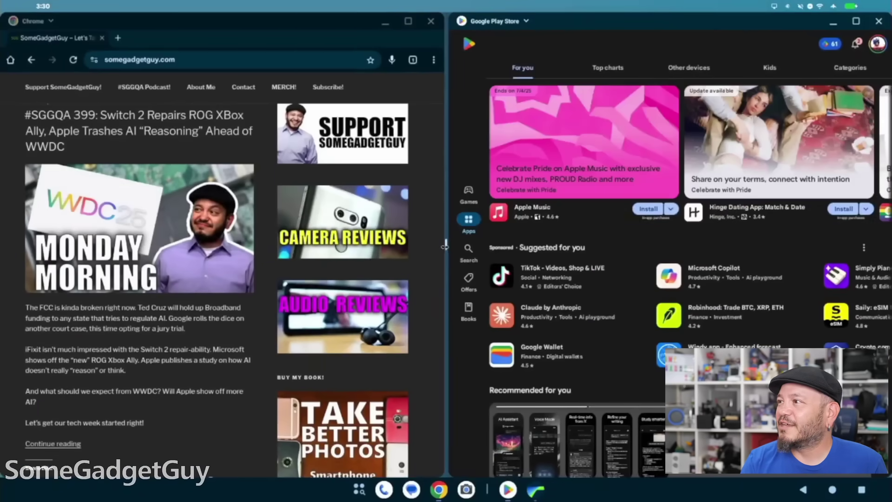
drag(445, 247, 701, 292)
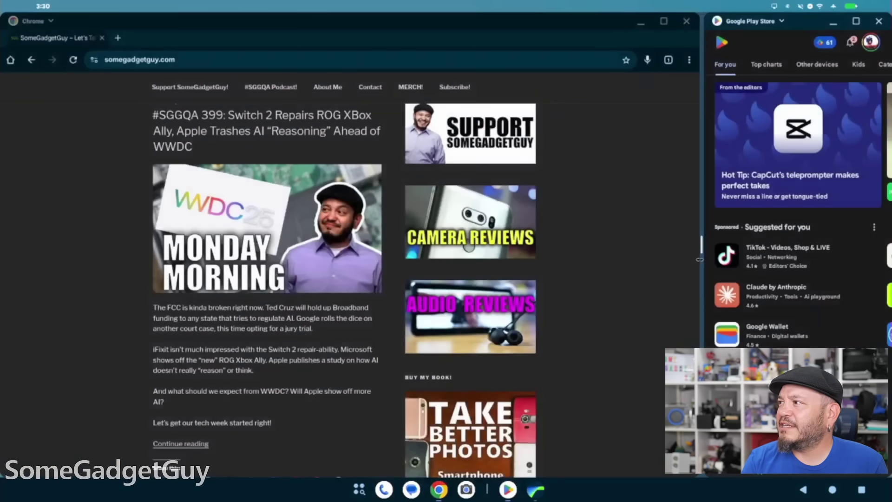
drag(701, 255, 721, 299)
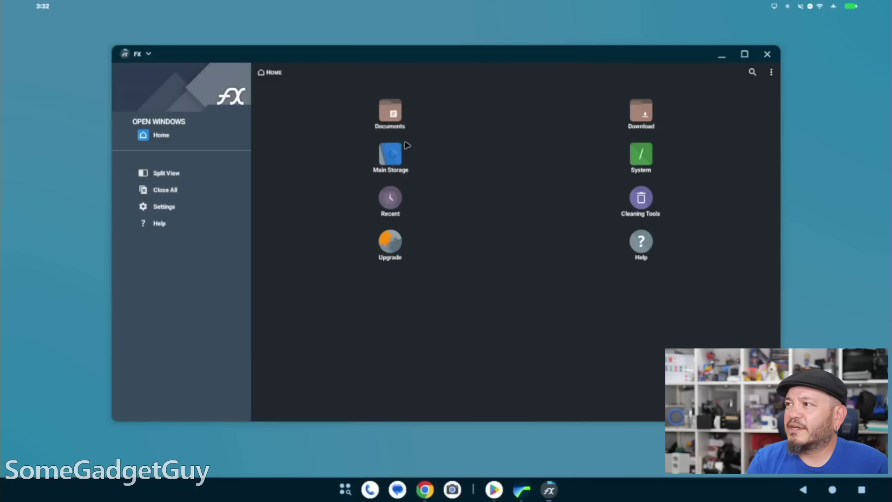
- Select 4K30 Video Render 2022.lfpackage in Main Storage, close FX, and show the app list
click(397, 154)
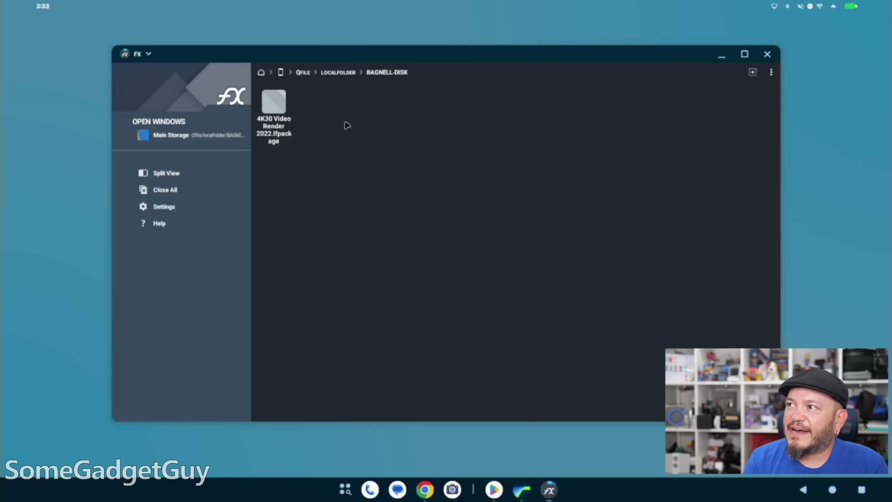
click(278, 109)
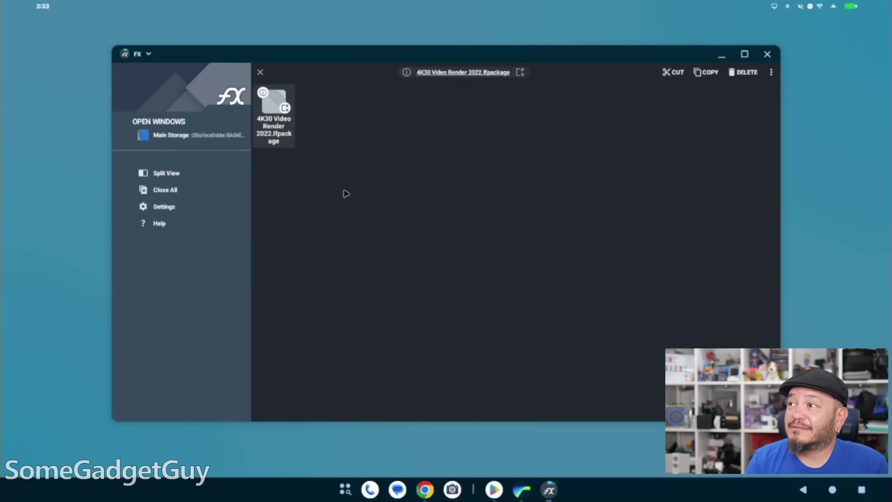
click(768, 54)
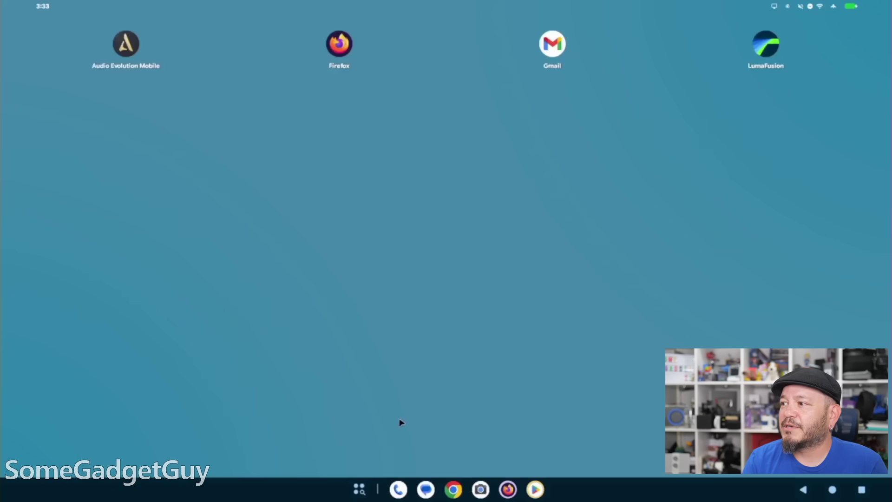
click(359, 489)
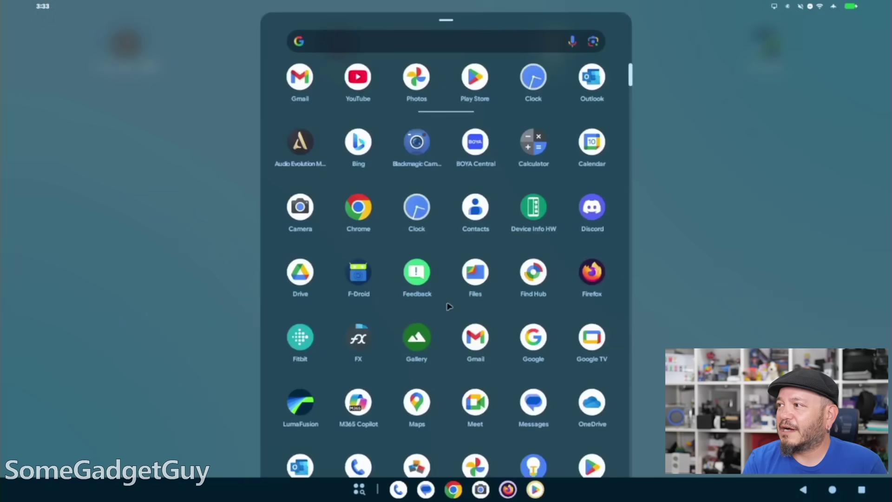
click(476, 288)
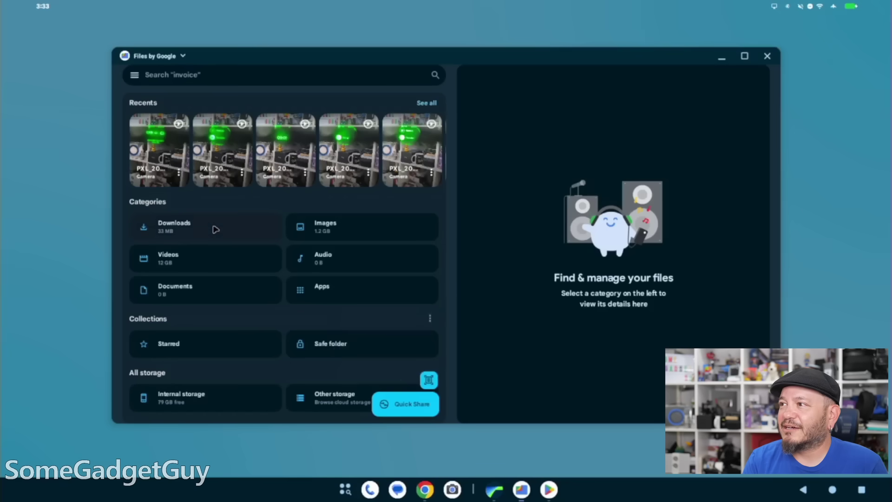
click(179, 227)
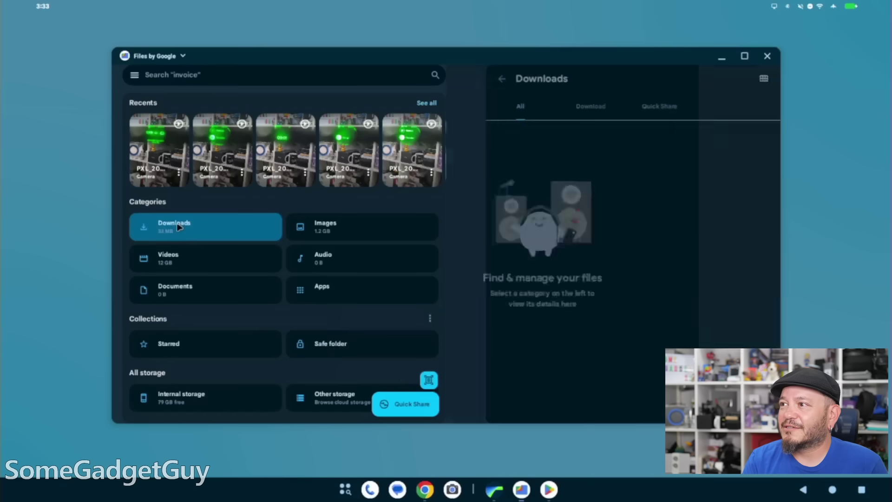
click(511, 249)
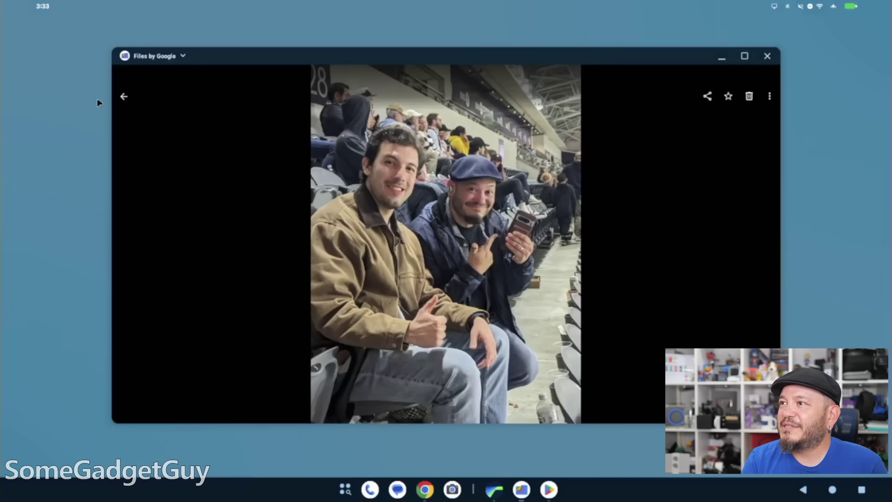
click(123, 96)
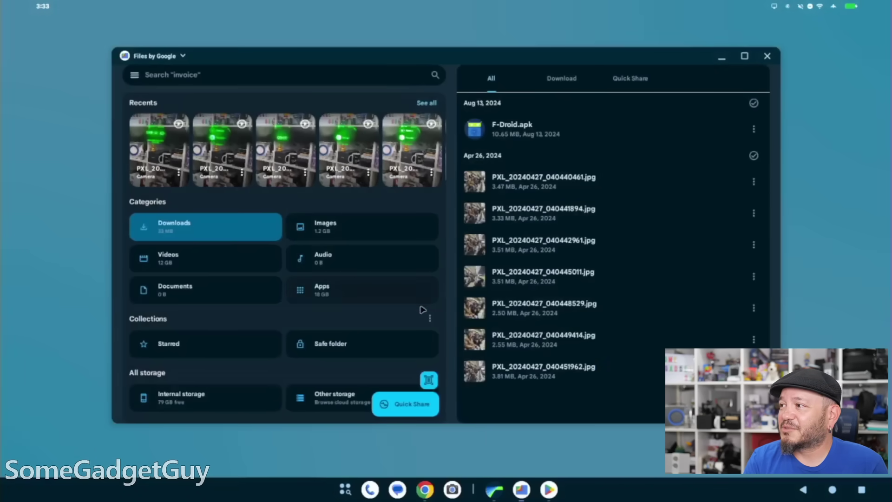
drag(491, 343, 548, 346)
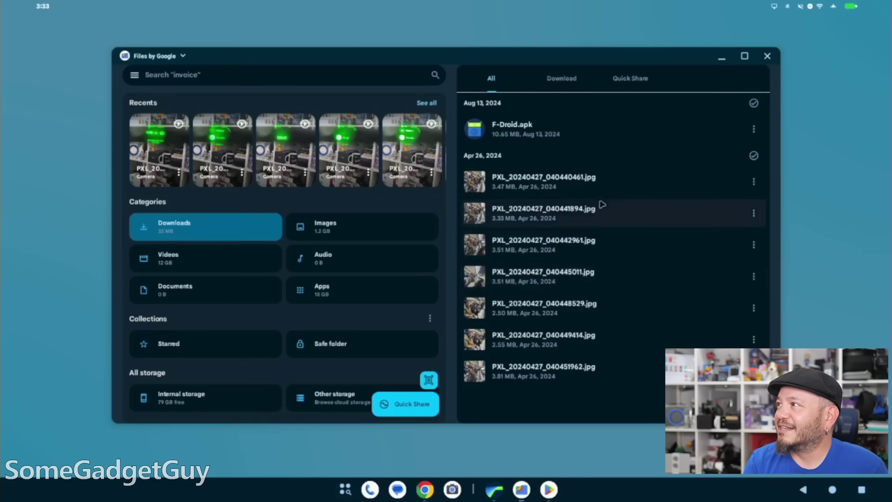
click(768, 55)
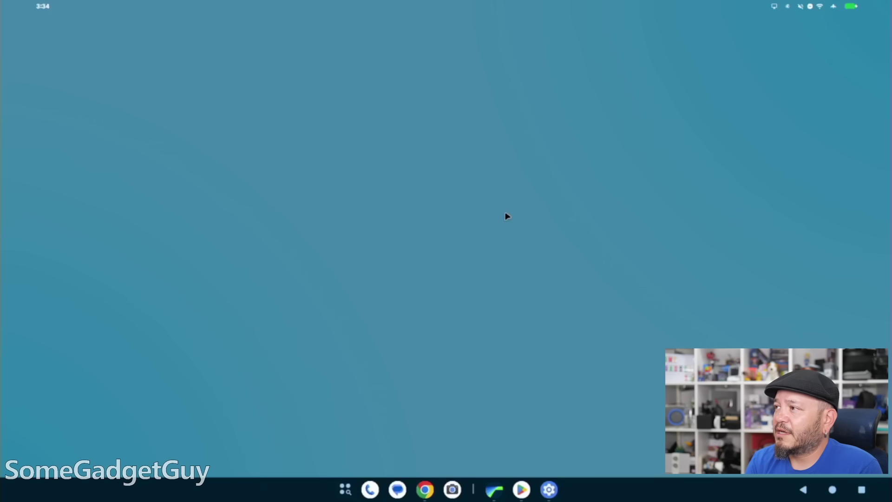
click(549, 489)
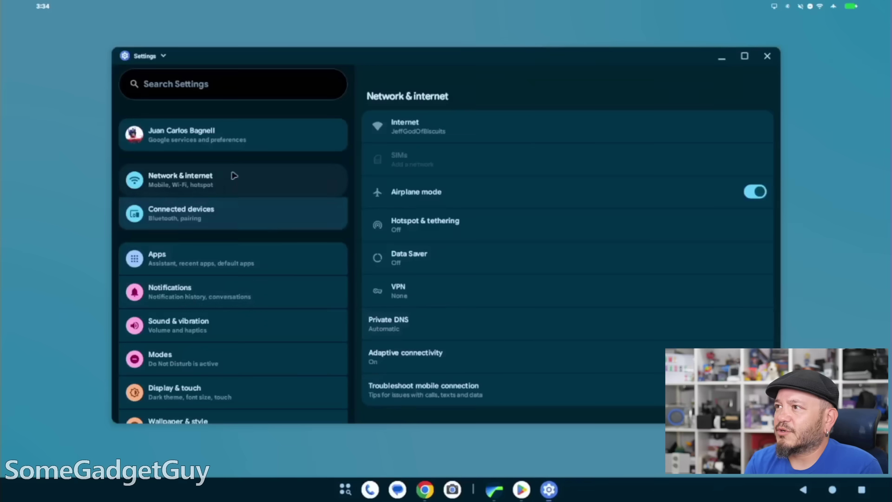
click(179, 84)
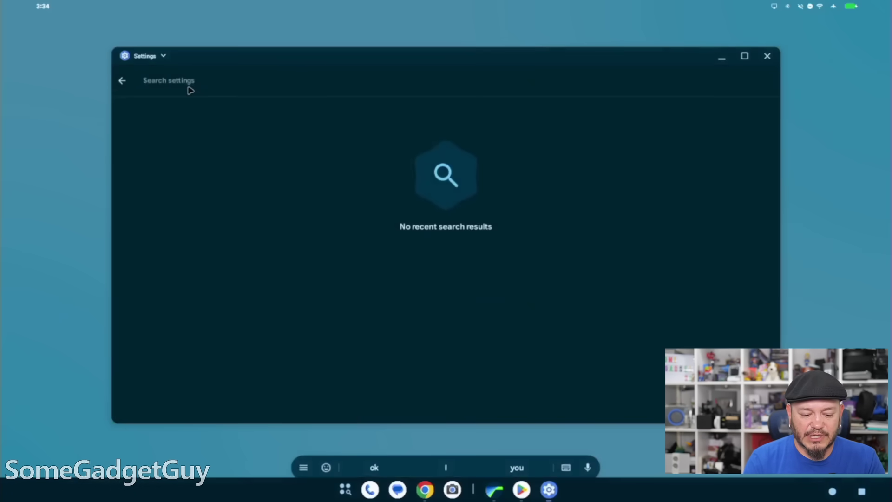
text(desktop)
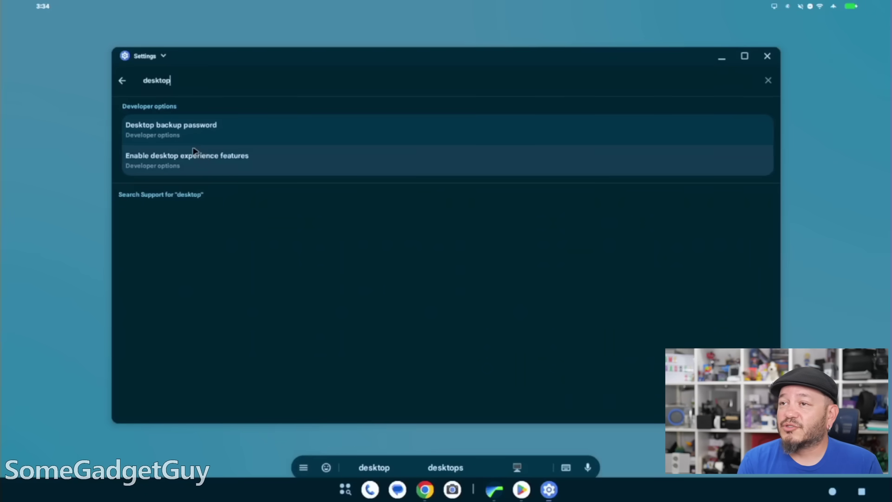
key(BackSpace)
key(BackSpace)
key(BackSpace)
key(BackSpace)
key(BackSpace)
key(BackSpace)
key(BackSpace)
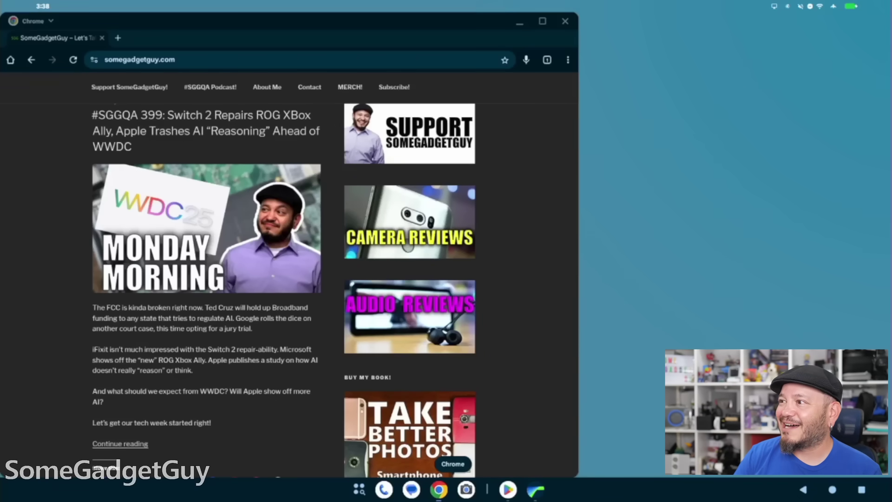
- Close Chrome, launch M365 Copilot from the app list, and maximize its document window
click(565, 21)
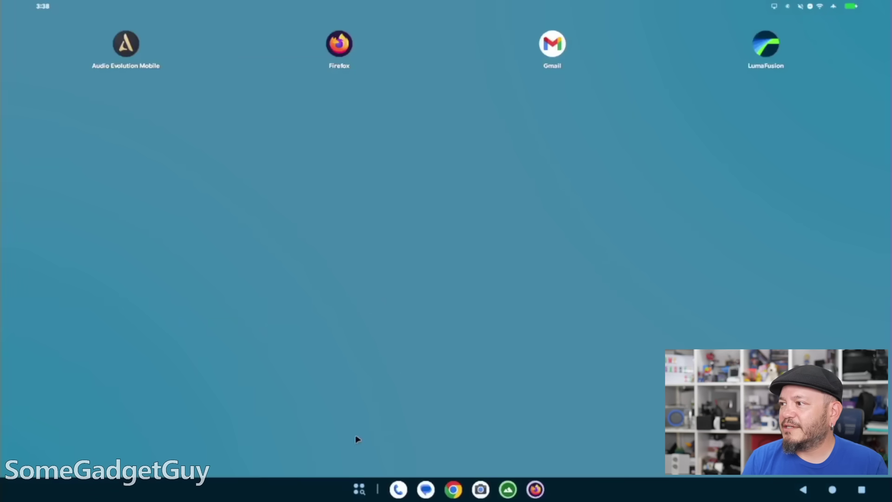
click(359, 488)
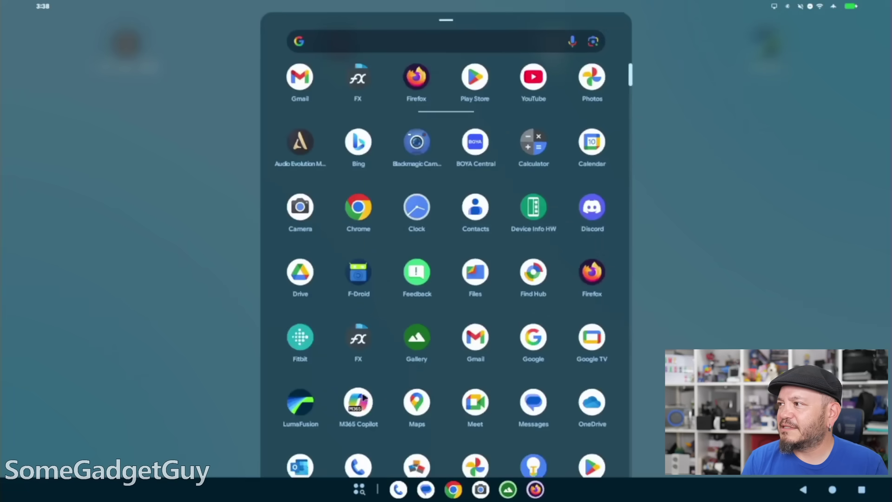
scroll(398, 395, down, 1)
click(369, 385)
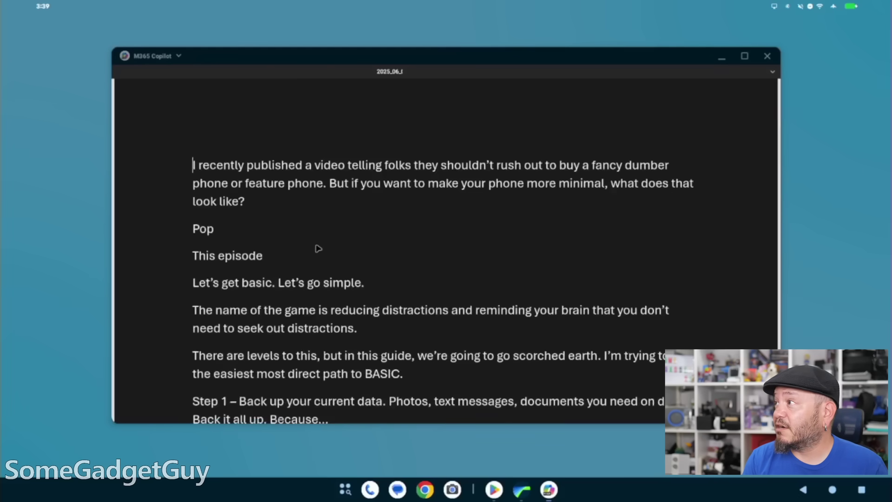
click(745, 55)
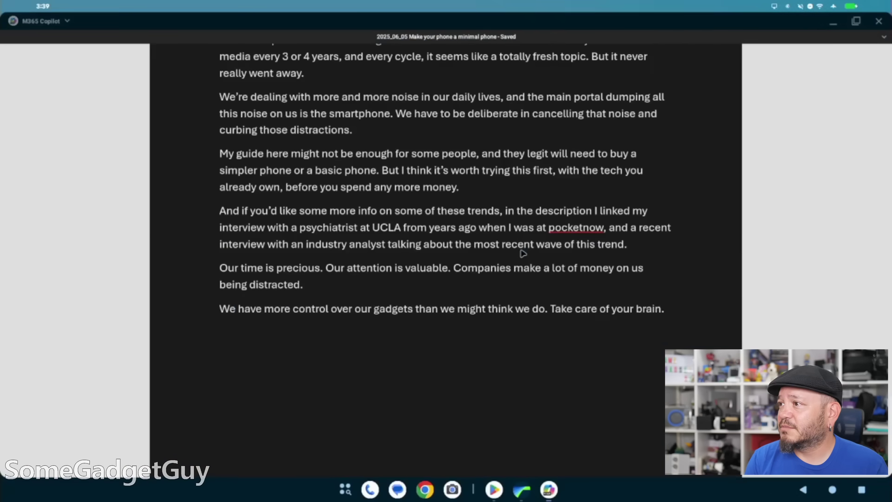
- Type 'Hello this seems to be working ok even though I am not used to this keyboard. Neat.' at the end of the minimal-phone document
text(Hello thi)
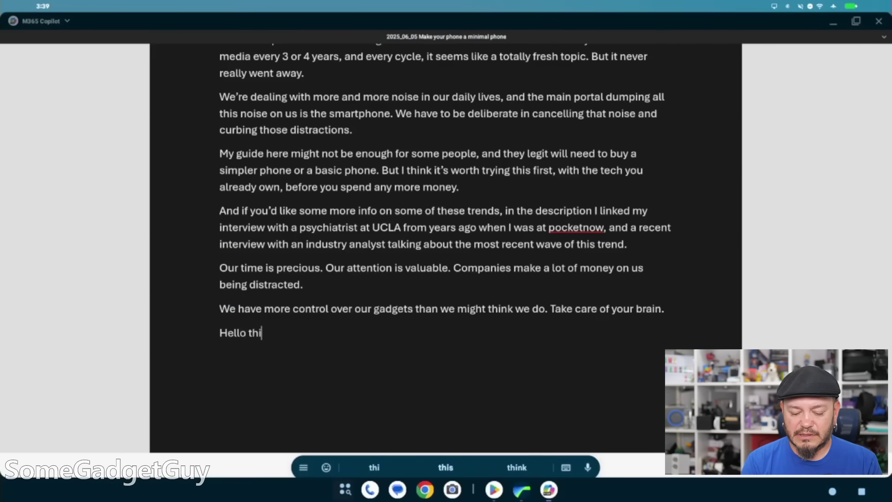
text(s seems to be )
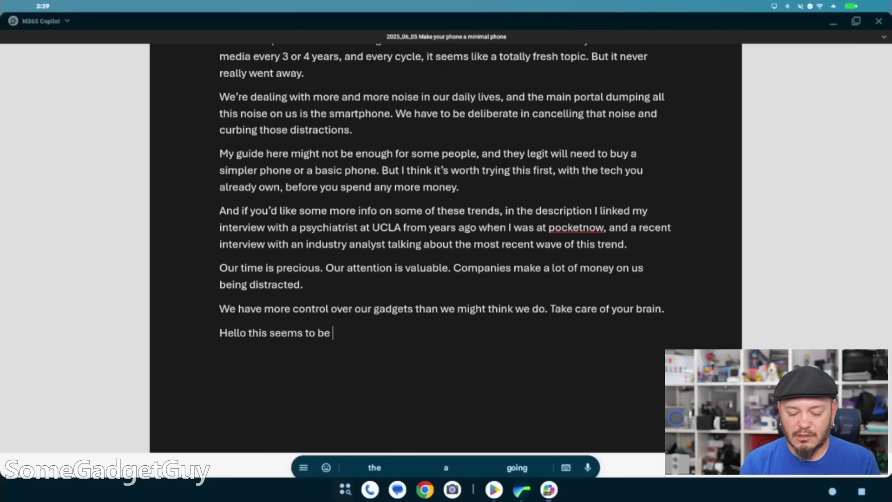
text(working ok )
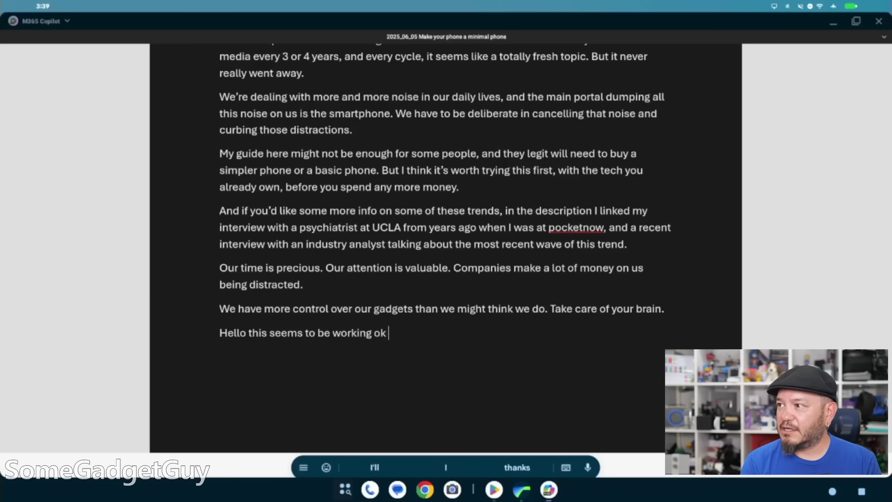
text(even though)
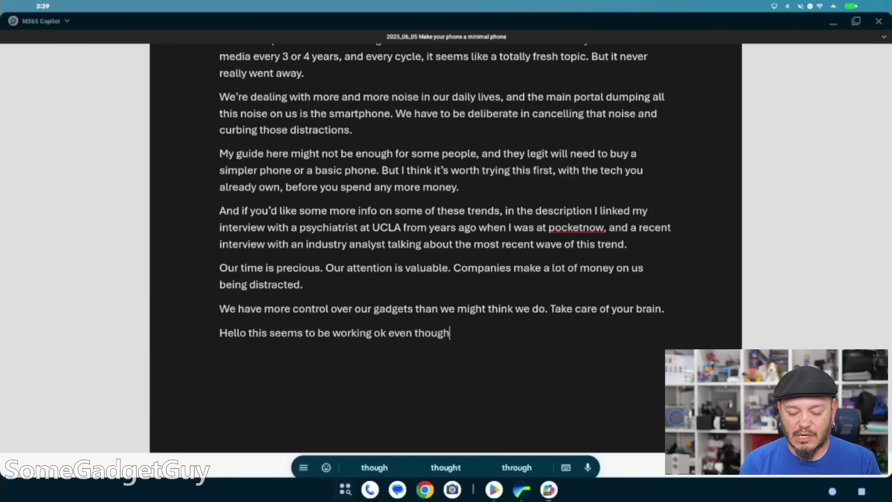
text( I am not used)
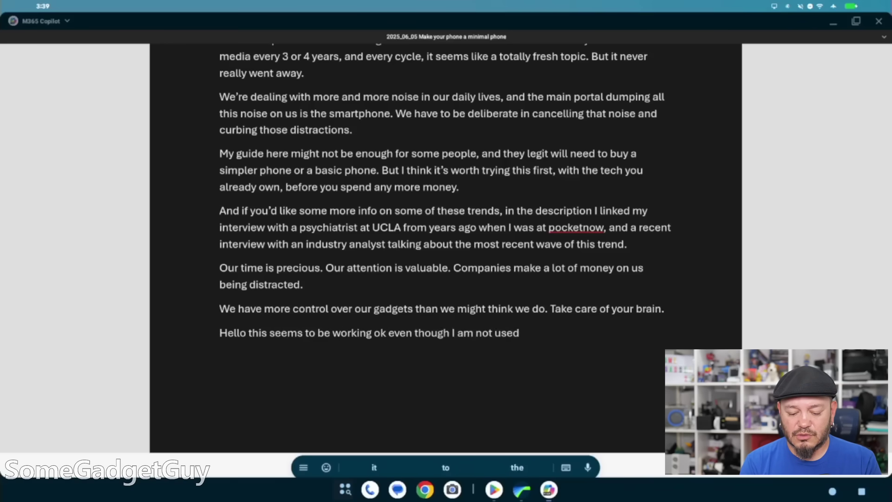
text( to this keyboard. Neat.)
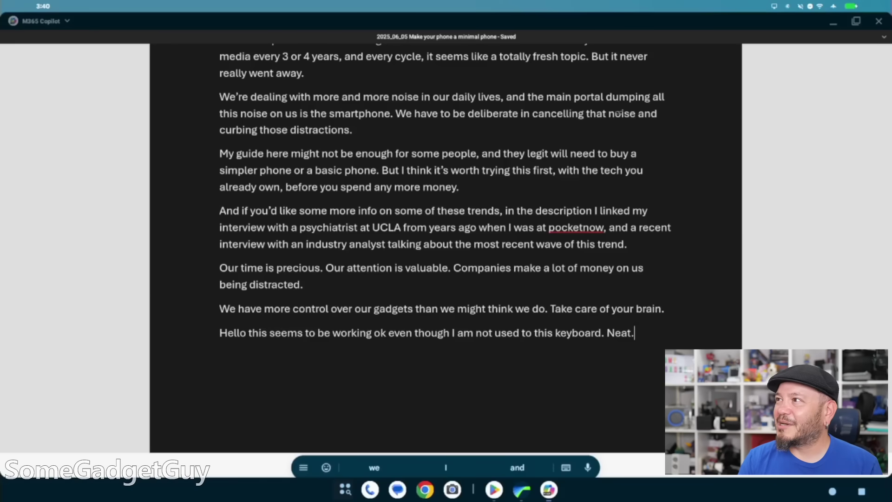
- Restore the minimal-phone document window to its normal size
double_click(480, 5)
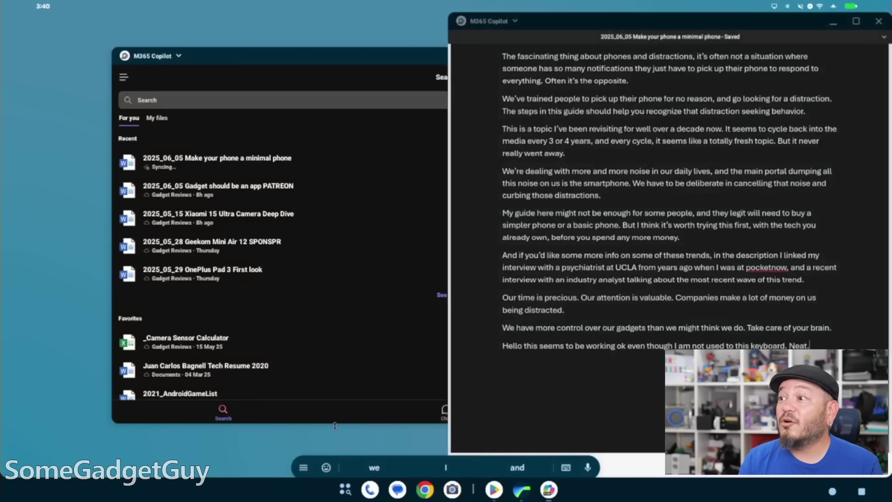
- Open the Camera Sensor Calculator spreadsheet from Favorites and snap it to the left half of the screen
click(233, 341)
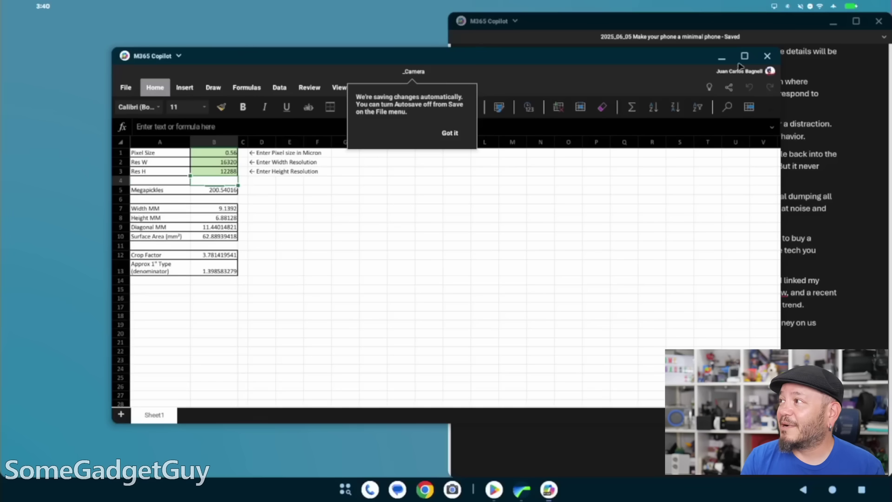
mouse_move(745, 57)
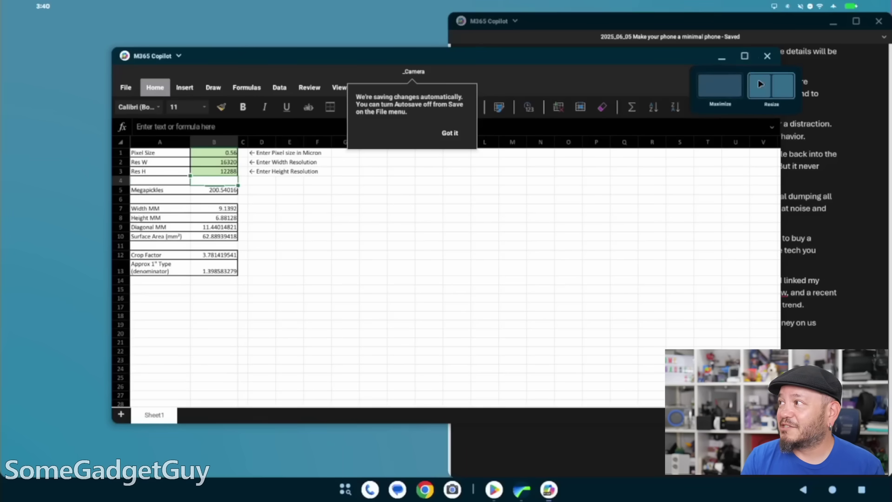
click(758, 82)
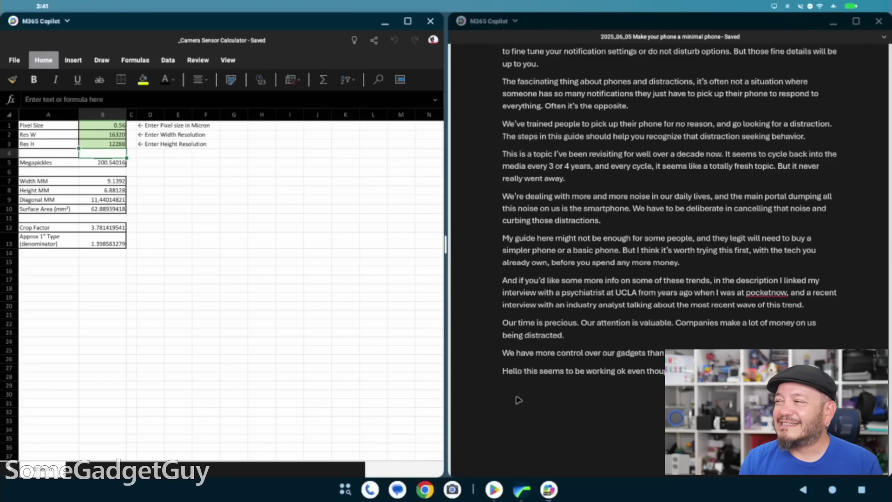
click(549, 494)
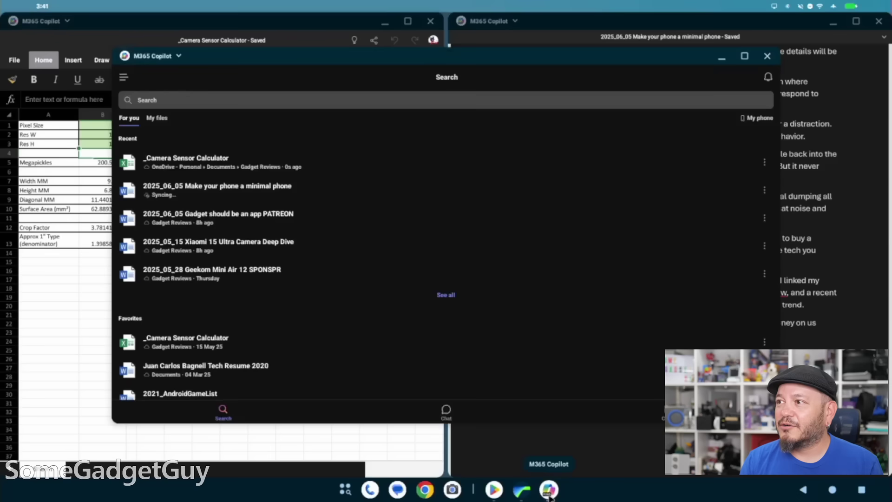
- Open the Xiaomi 15 Ultra Camera Deep Dive document, scroll through it, then minimize it
click(211, 249)
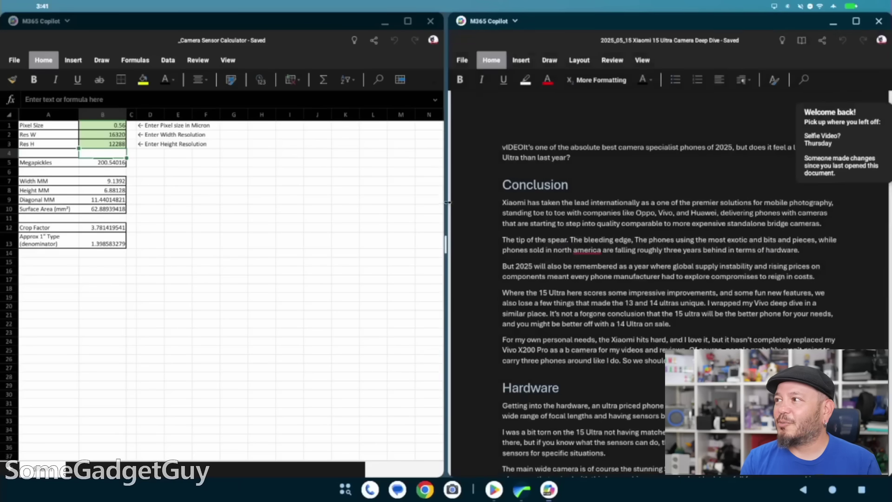
scroll(560, 238, down, 20)
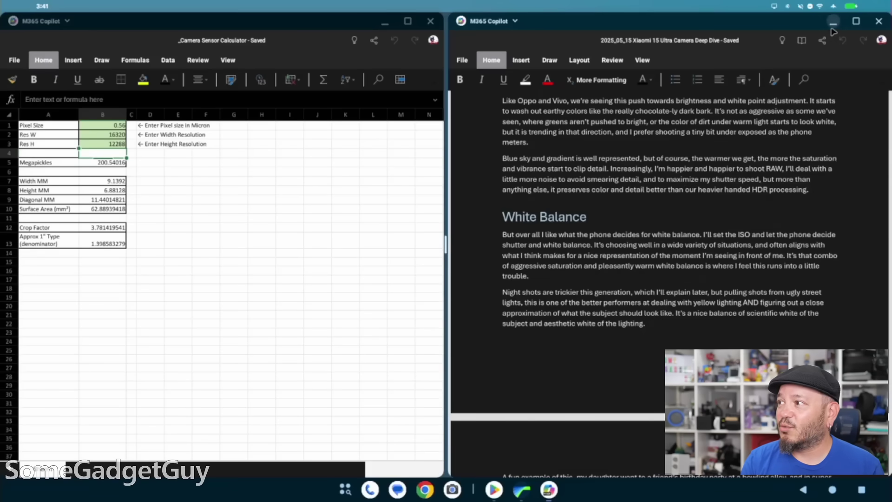
click(833, 27)
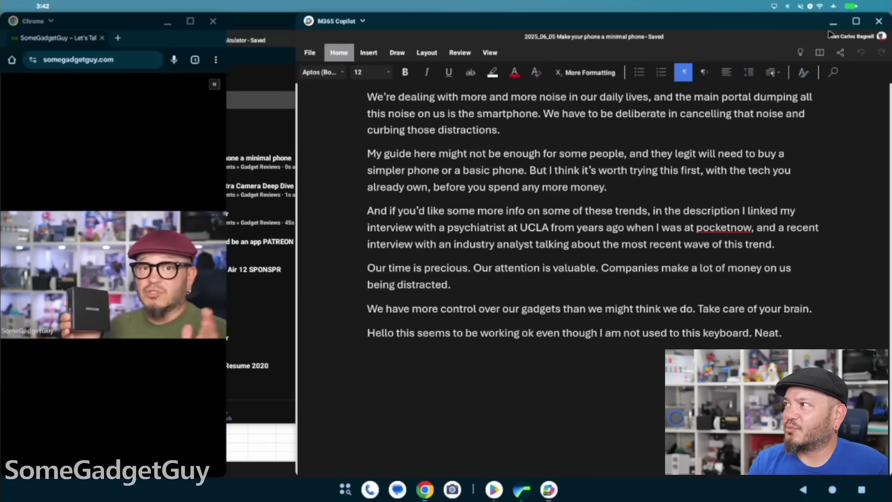
- Minimize the minimal-phone document to watch the Chrome video, then minimize the video window
click(833, 22)
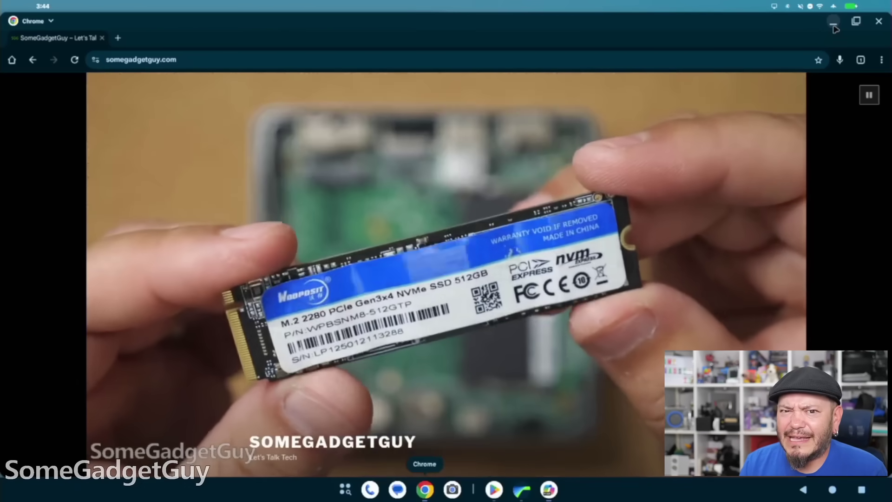
click(834, 24)
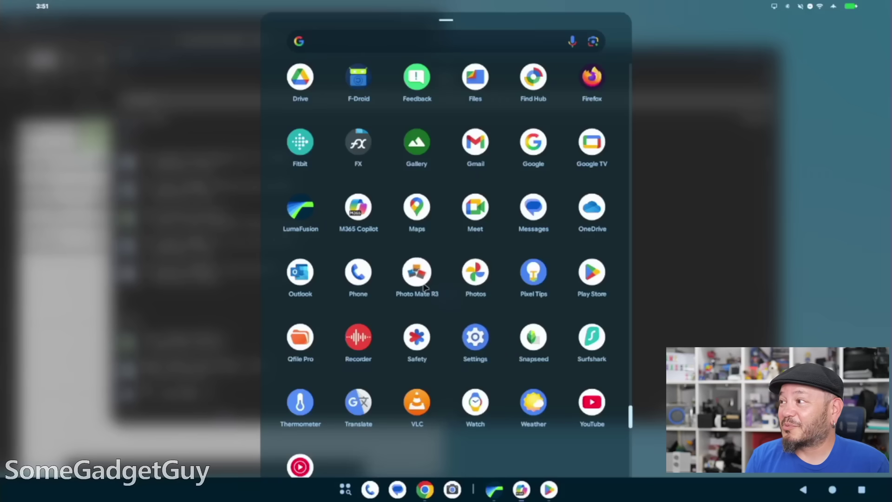
- Launch Photo Mate R3 from the app drawer
click(417, 274)
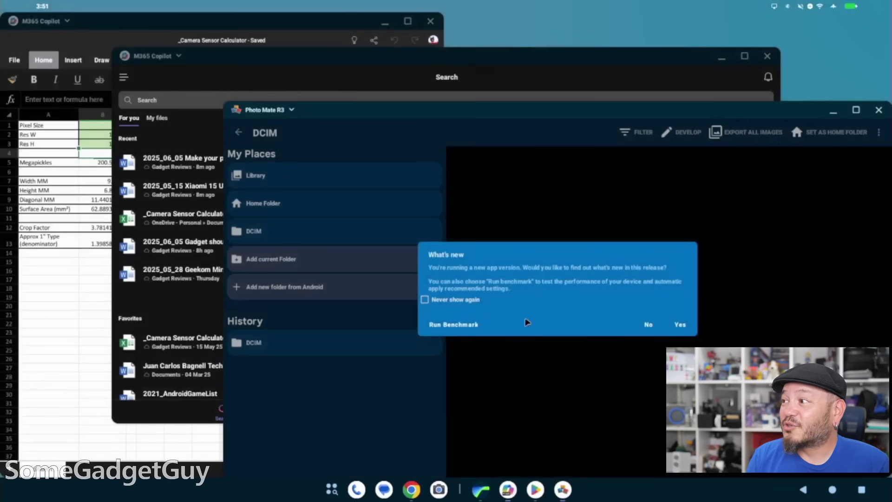
- Decline the What's new prompt, close the My Places panel and open the Camera folder
click(648, 325)
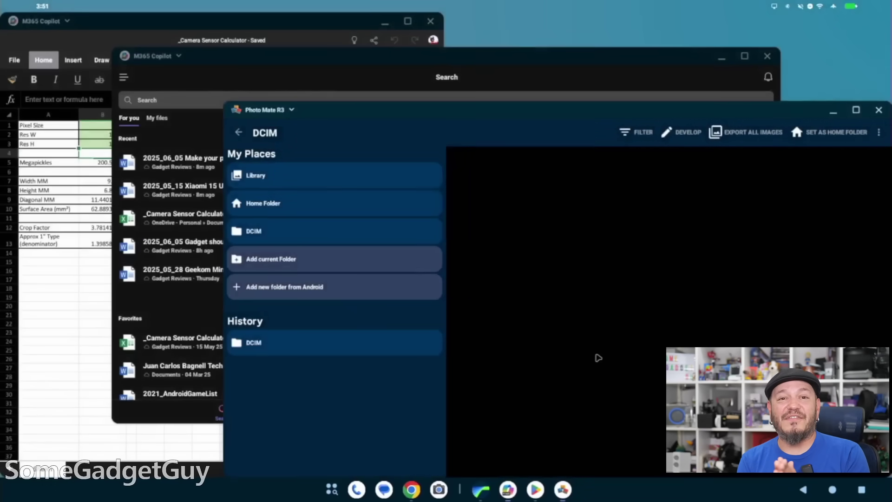
click(598, 357)
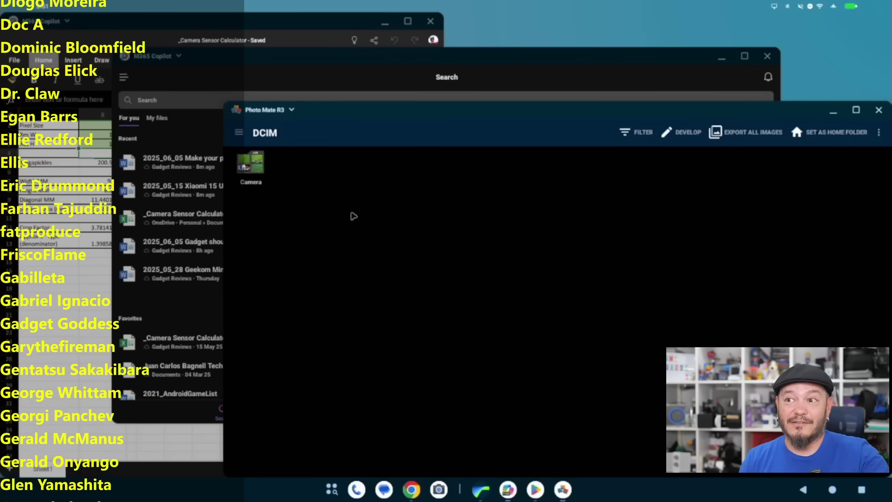
click(251, 163)
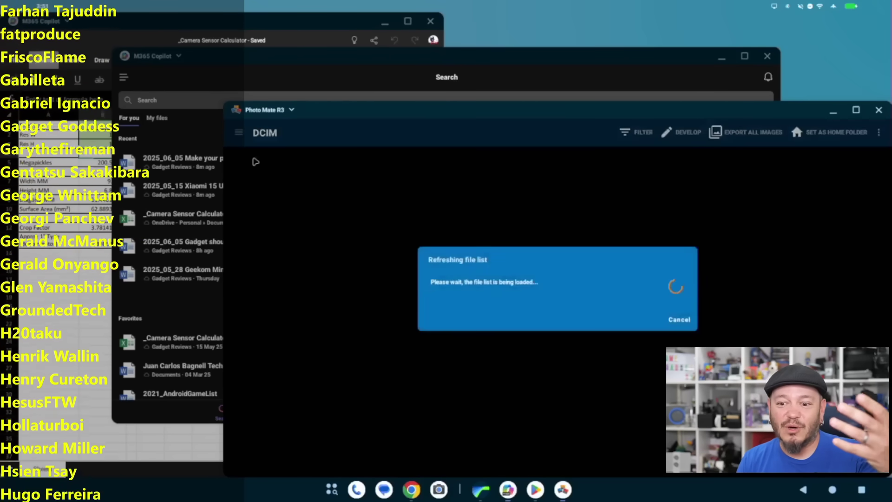